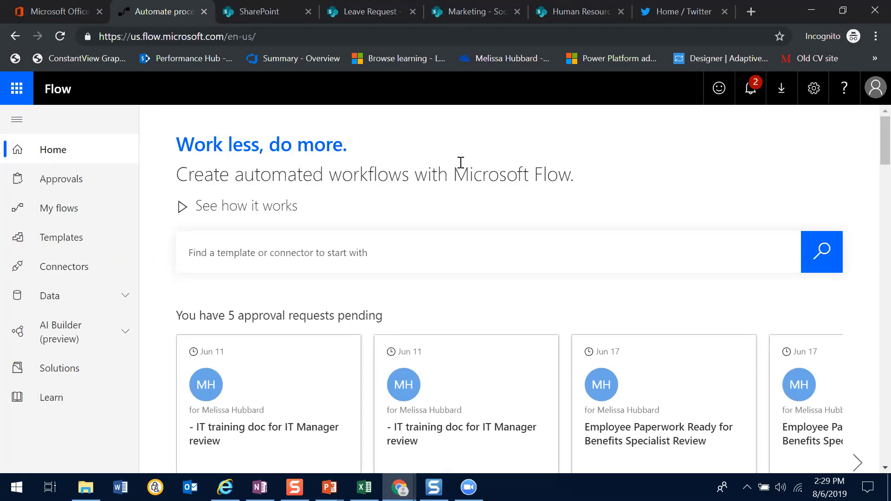
# Open the IT Training Documents library on the InformationTechnology SharePoint site
pyautogui.click(333, 30)
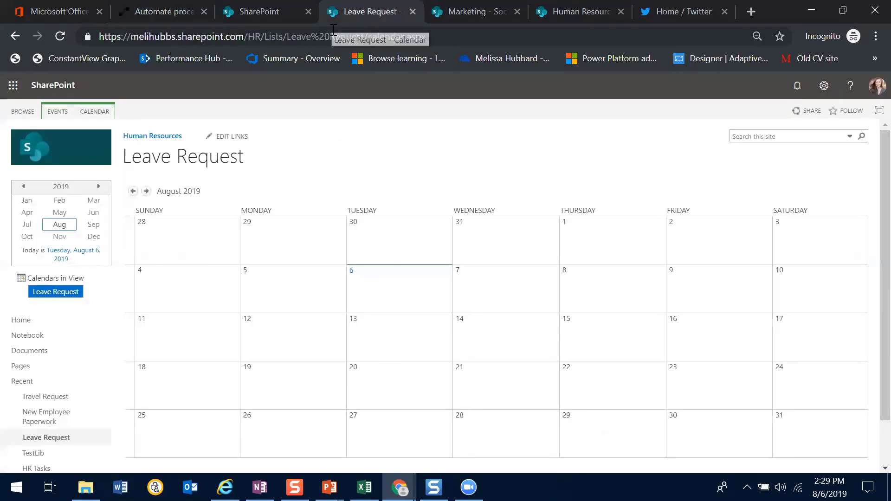
pyautogui.hotkey('ctrl', 'shift', 'Tab')
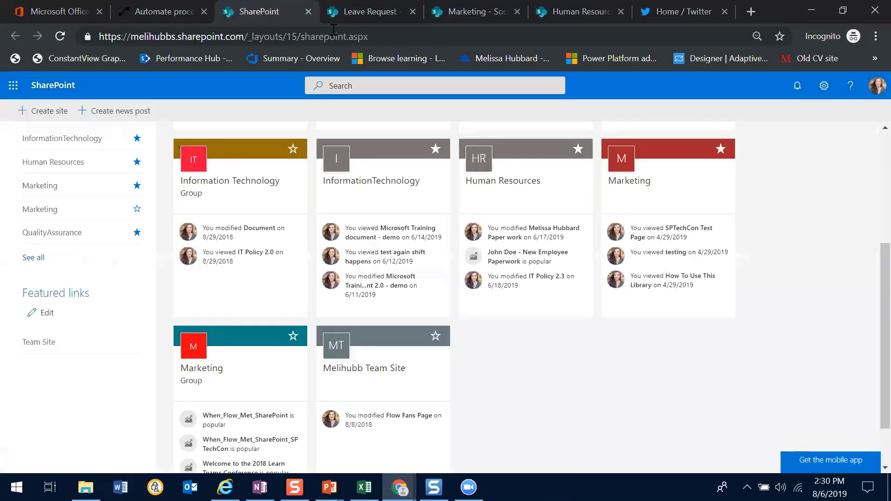
pyautogui.click(388, 186)
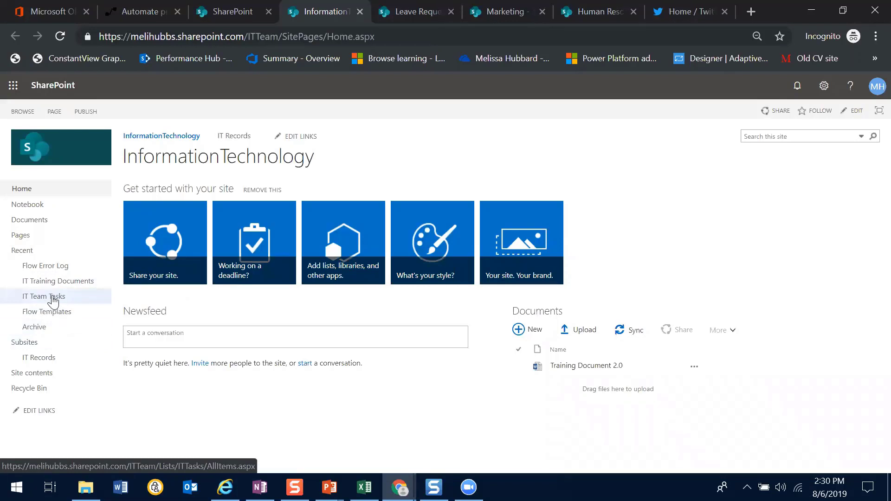
pyautogui.click(54, 268)
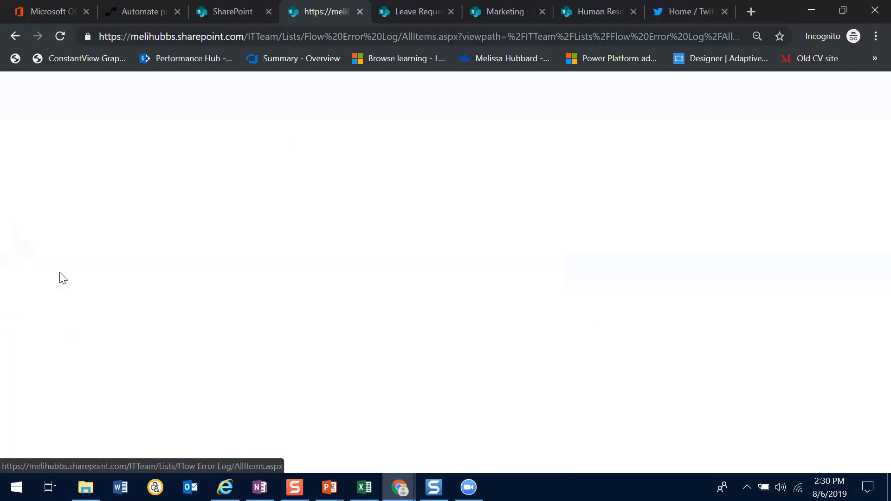
pyautogui.click(14, 39)
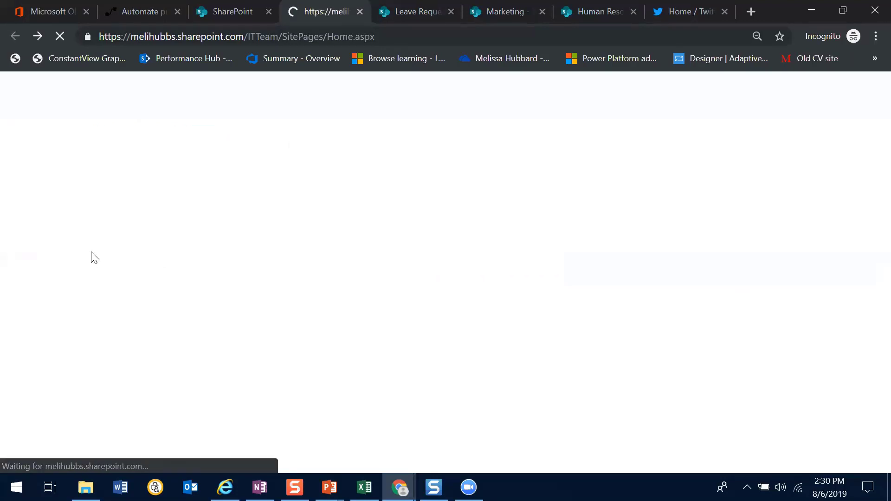
pyautogui.click(42, 281)
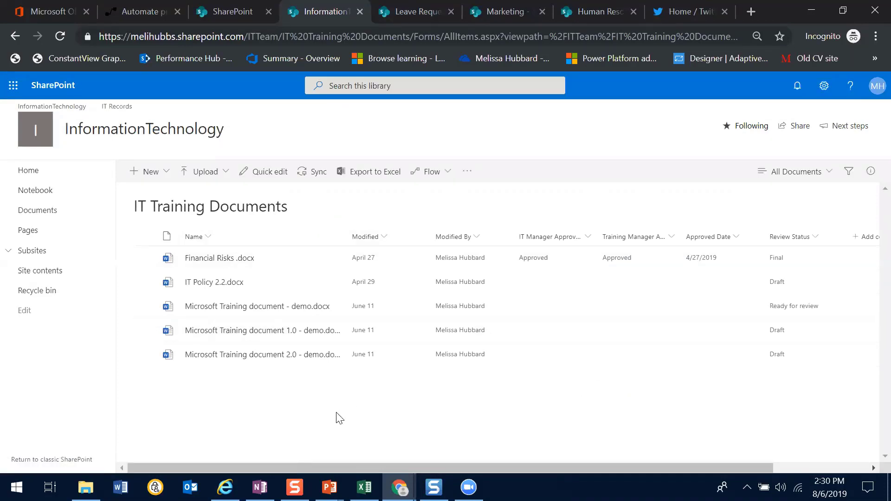
# Examine the email reminder flow setup for the Approved Date column, including the days-in-advance setting, and close it without creating the flow
pyautogui.click(448, 180)
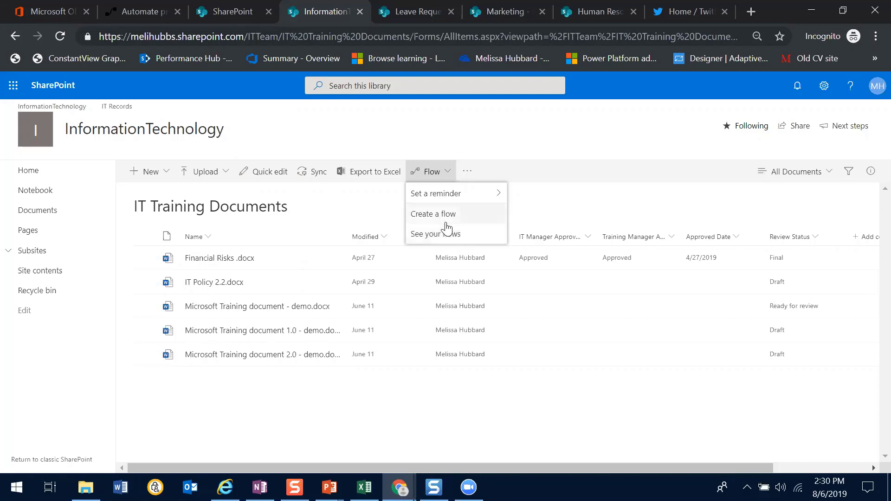
pyautogui.moveTo(465, 203)
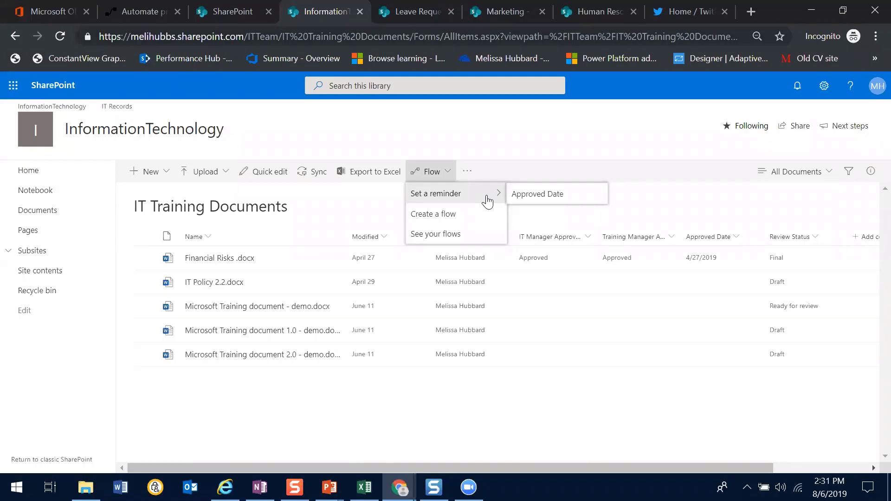
pyautogui.click(546, 199)
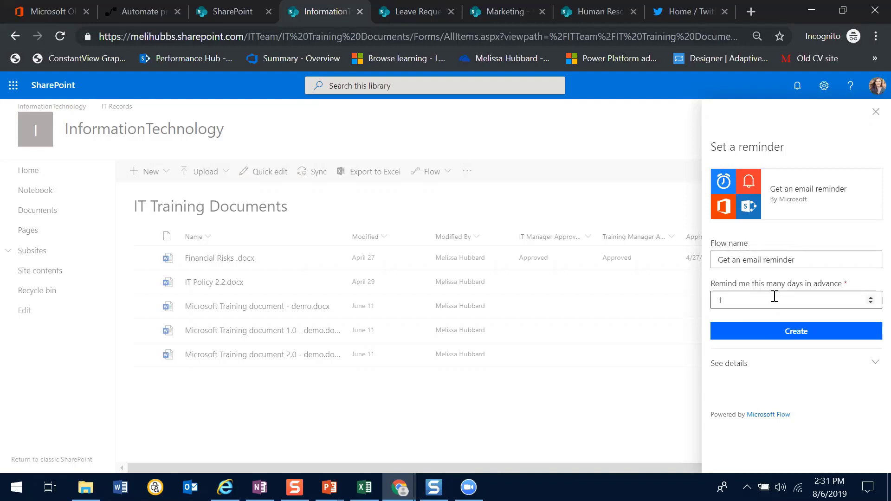
pyautogui.click(750, 296)
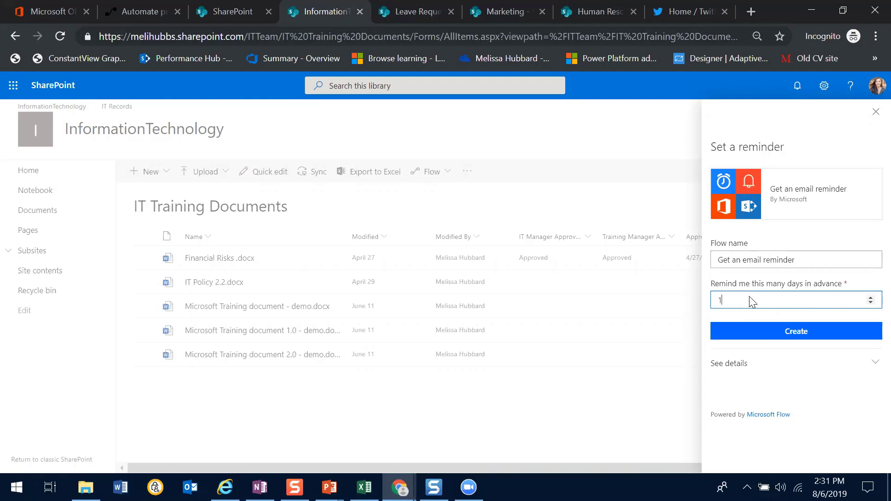
pyautogui.click(847, 413)
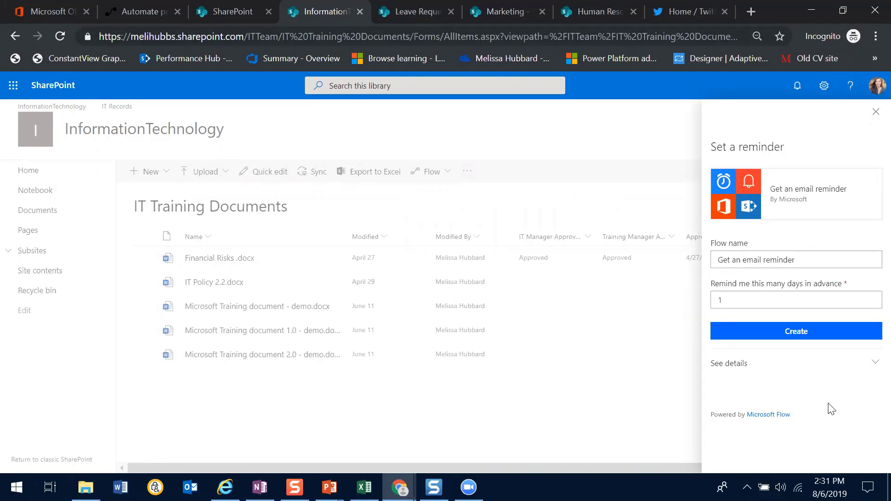
pyautogui.hotkey('ctrl', 'a')
pyautogui.click(603, 421)
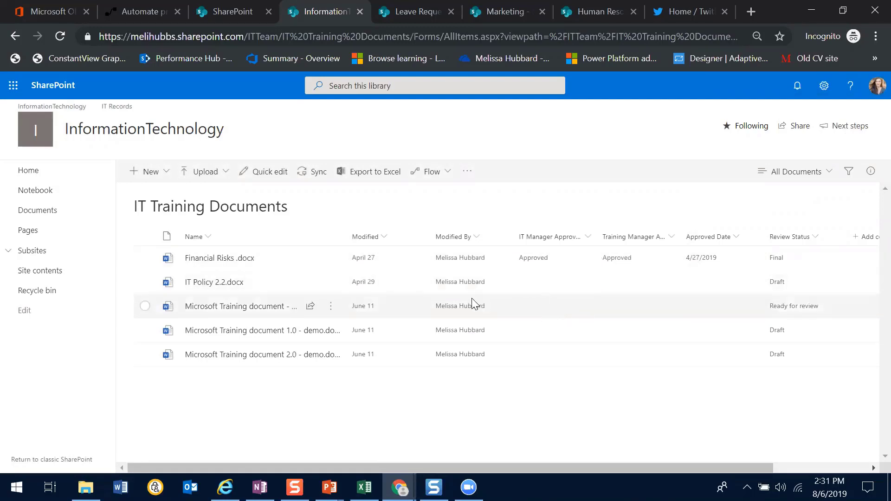
# Select Microsoft Training document - demo.docx and create the Request sign-off flow for it
pyautogui.moveTo(330, 294)
pyautogui.click(146, 308)
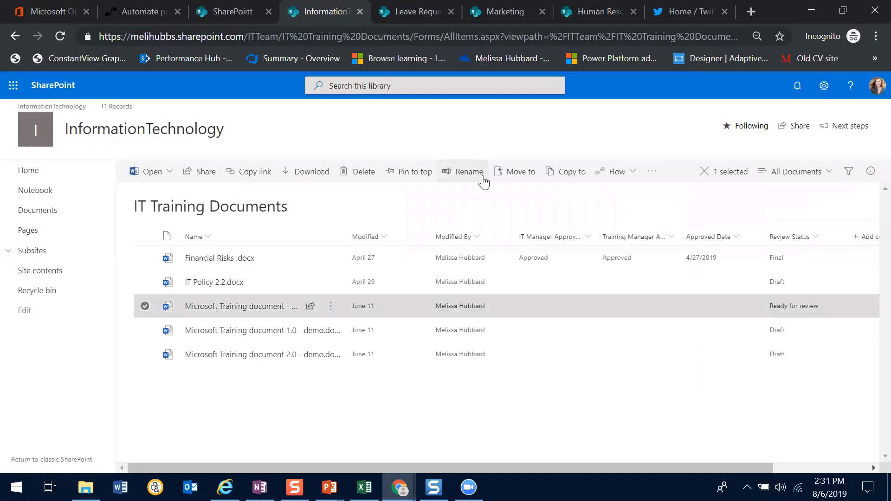
pyautogui.click(632, 179)
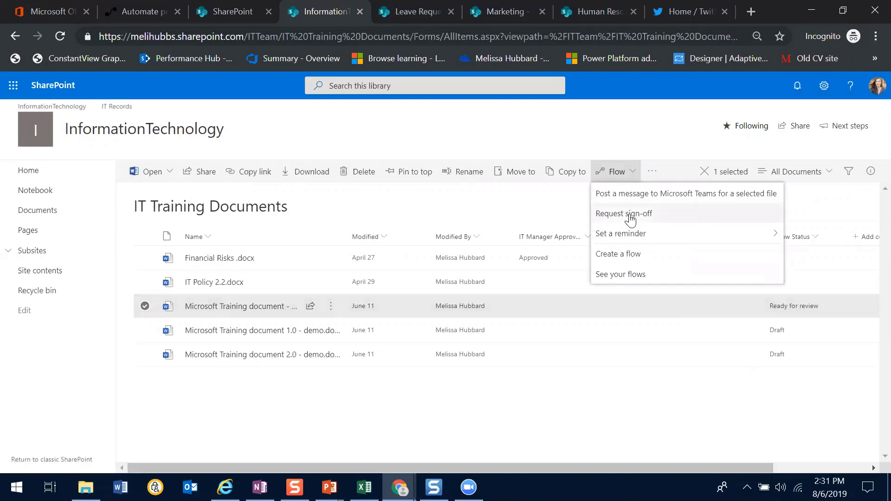
pyautogui.click(630, 219)
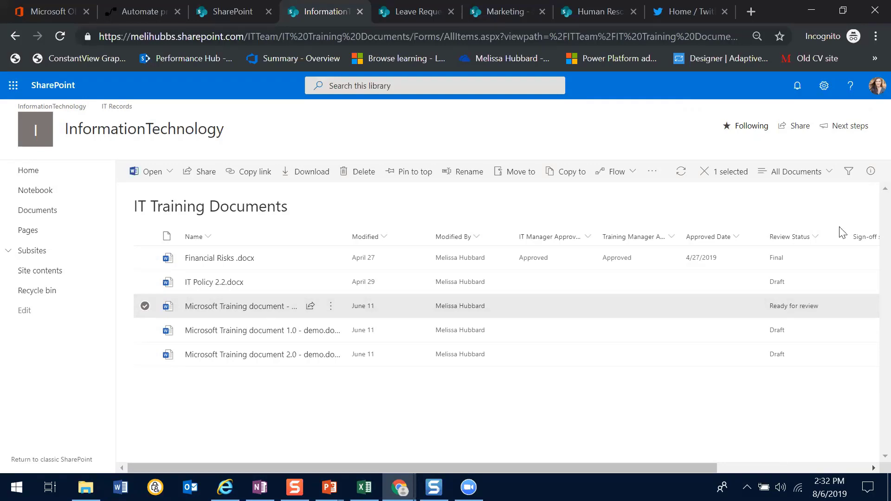
pyautogui.moveTo(724, 469); pyautogui.dragTo(869, 418)
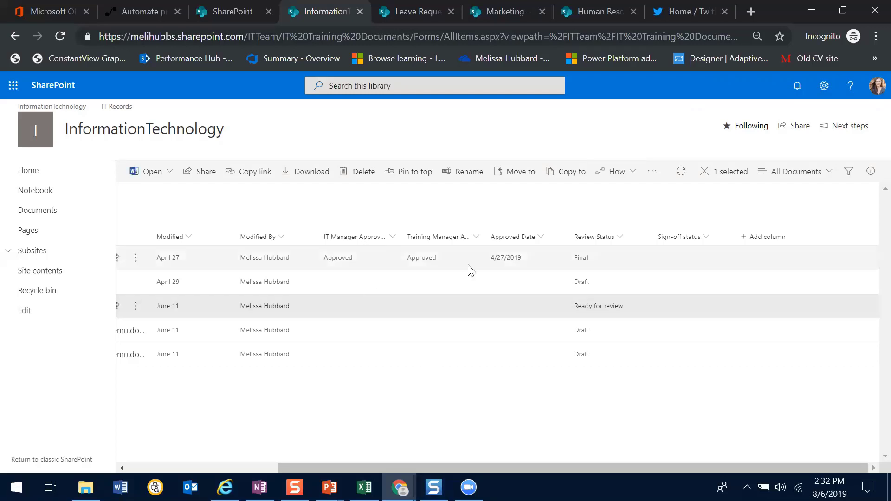
pyautogui.click(631, 172)
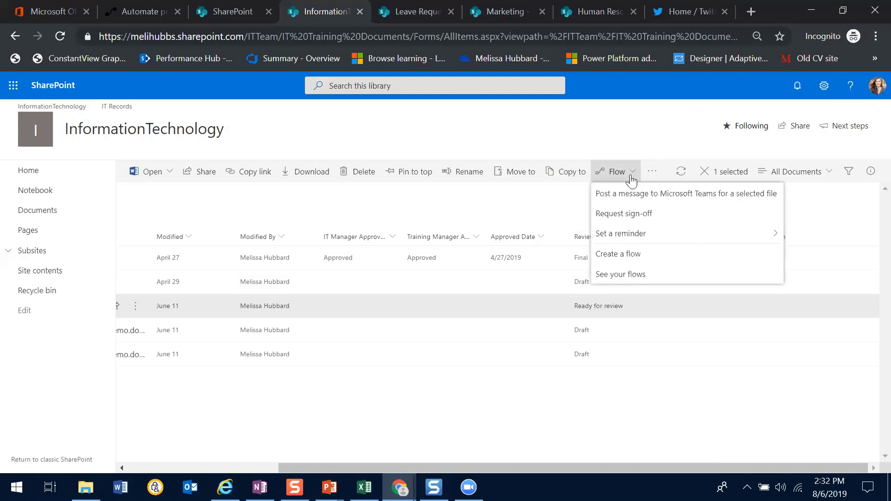
pyautogui.click(627, 216)
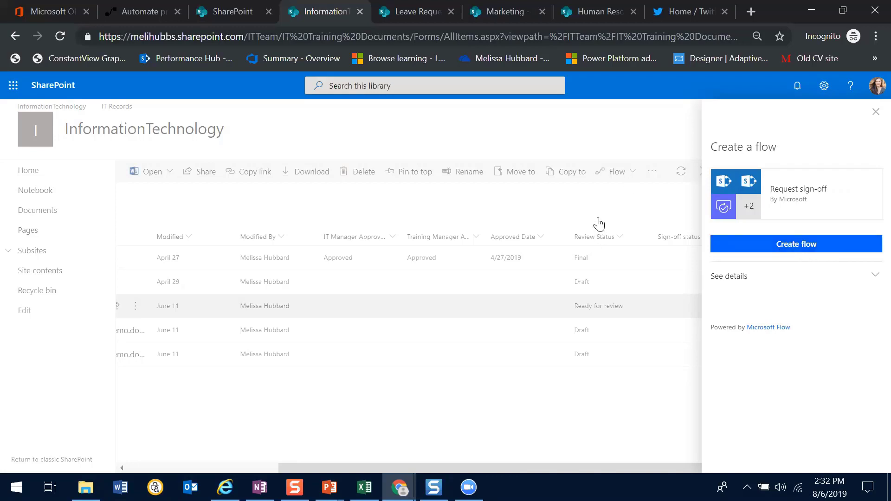
pyautogui.click(803, 252)
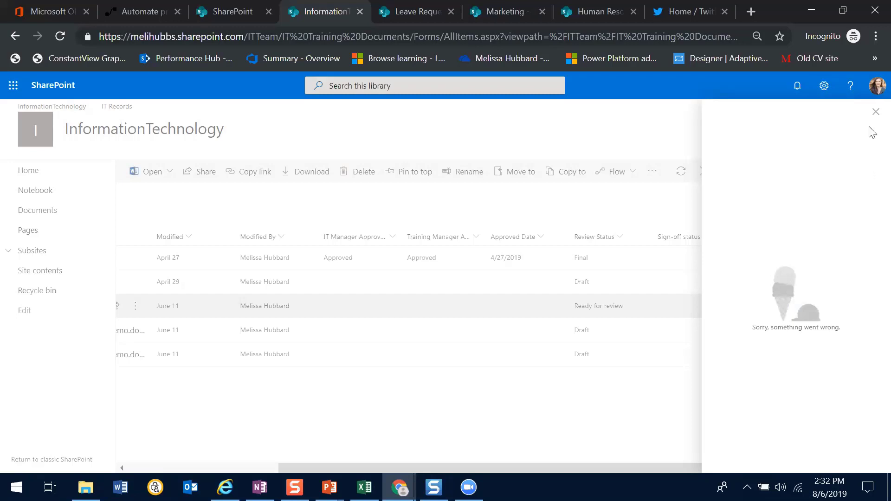
# Try to start the Request sign-off flow again for the selected training document
pyautogui.click(875, 112)
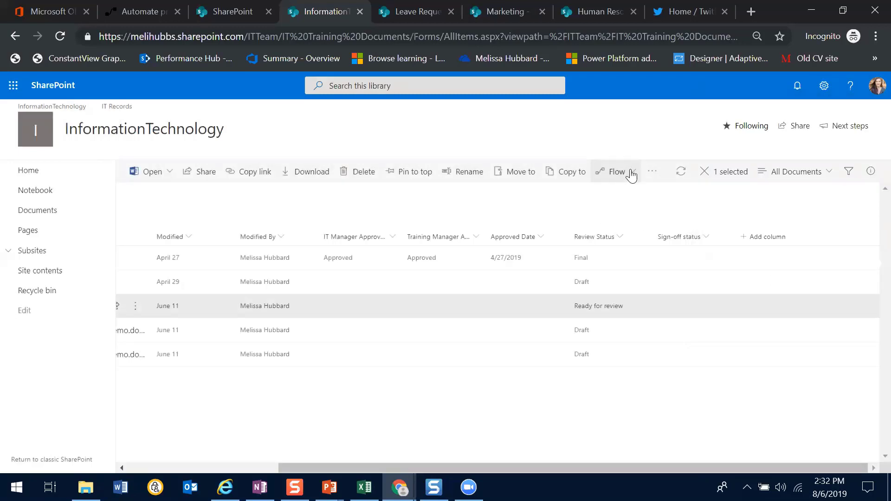
pyautogui.click(629, 172)
pyautogui.click(632, 219)
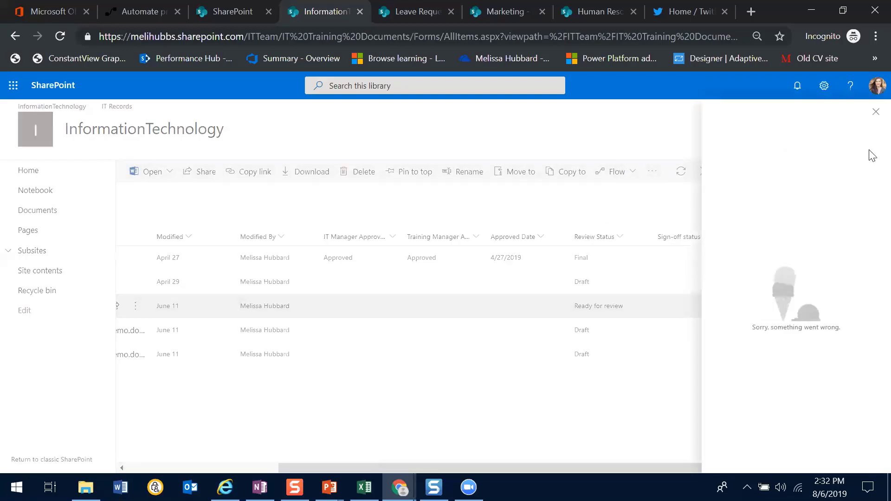
pyautogui.click(874, 114)
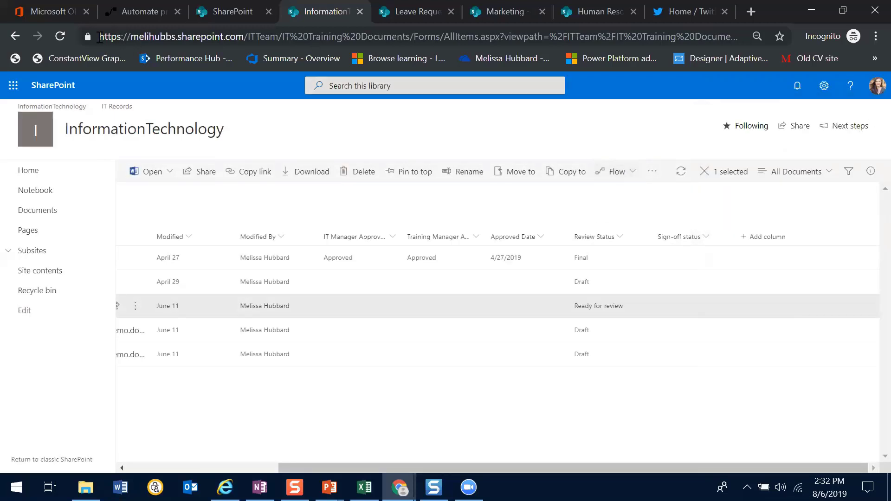
# Reload the library, examine the Approver and Message fields of the Request sign-off flow for IT Policy 2.2.docx, and close it without running
pyautogui.click(59, 37)
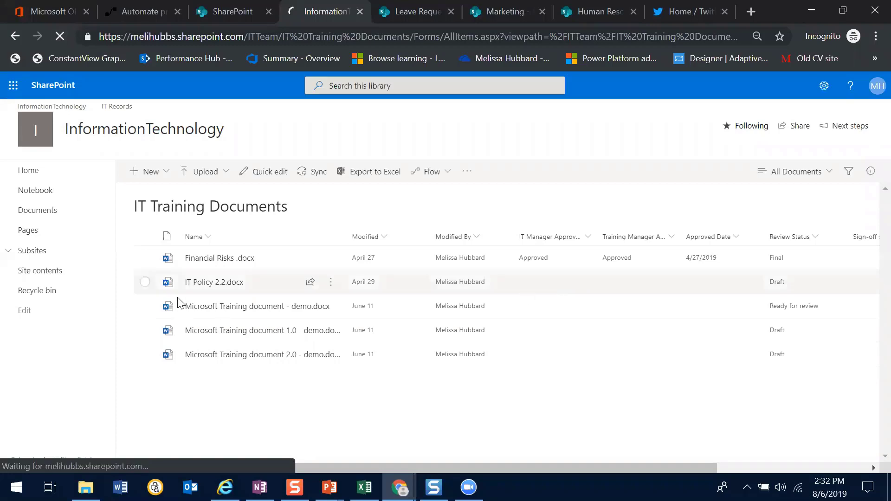
pyautogui.click(170, 273)
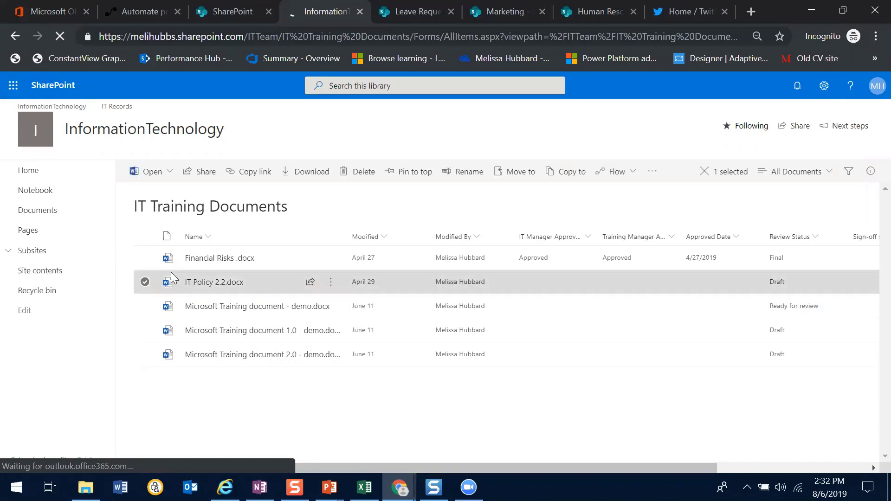
pyautogui.click(631, 173)
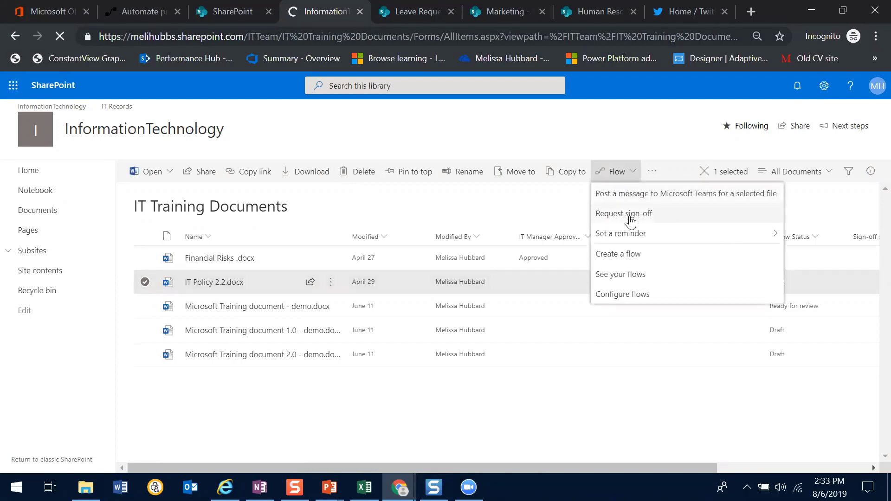
pyautogui.click(630, 218)
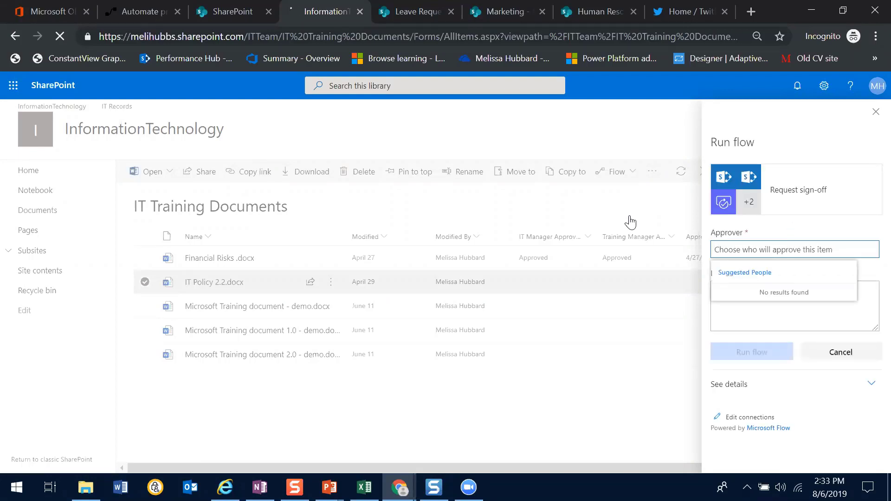
pyautogui.click(819, 236)
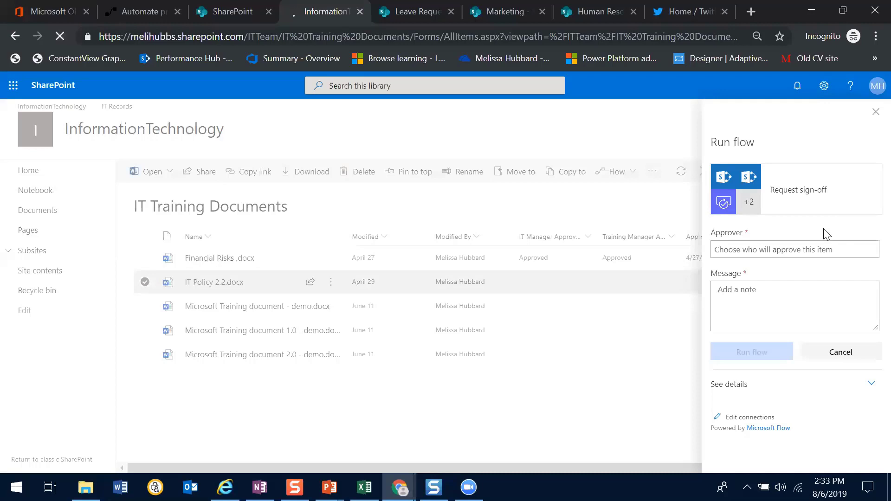
pyautogui.click(785, 250)
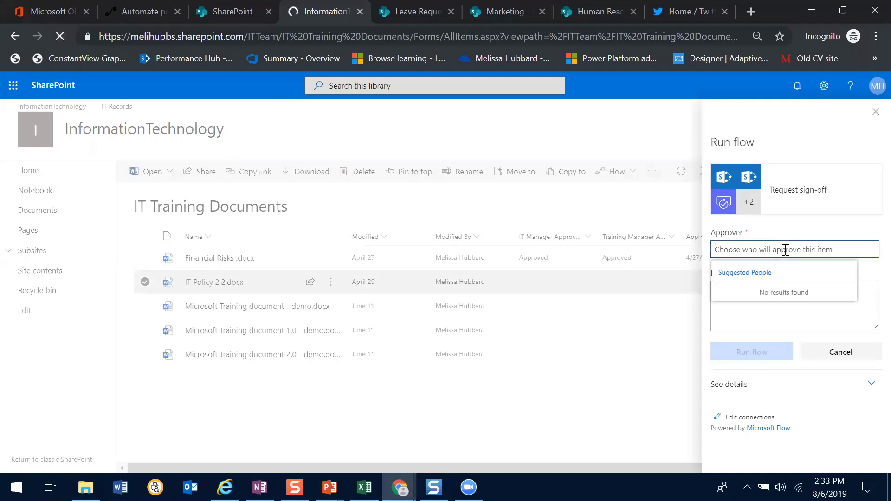
pyautogui.click(854, 313)
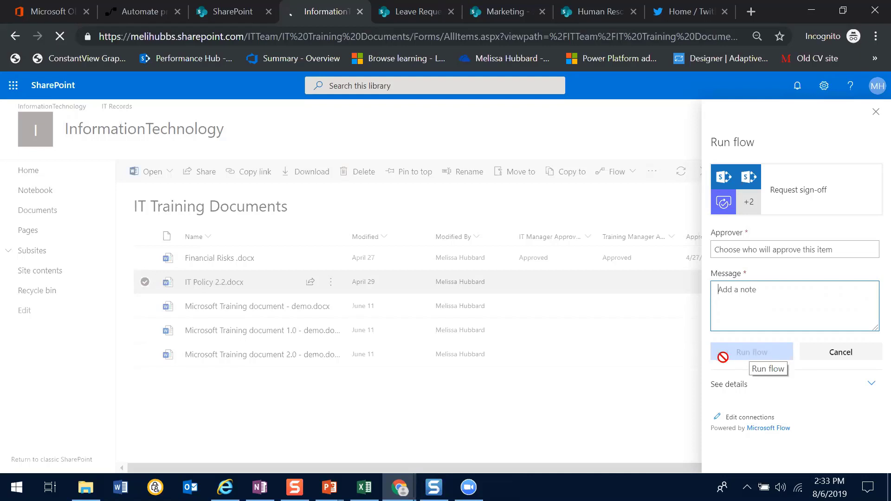
pyautogui.click(581, 409)
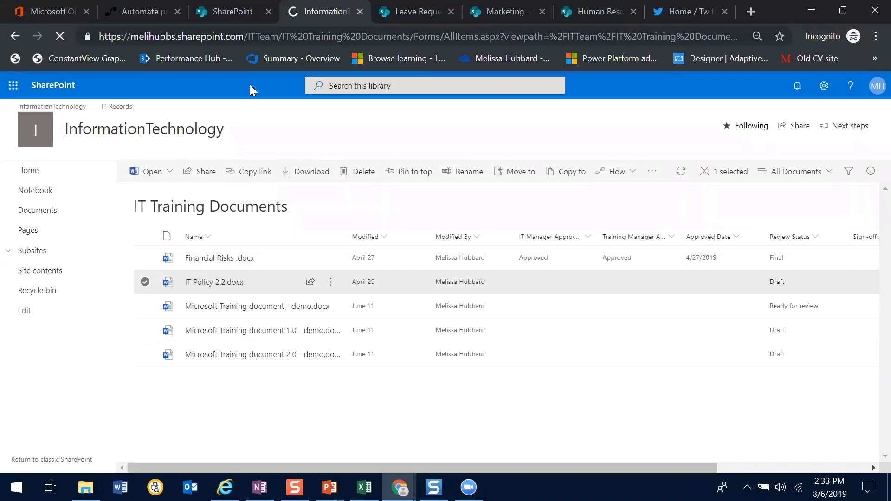
# Switch to the Microsoft Flow Approvals-Utah SPUG presentation in PowerPoint and show slide 18, Flow Approvals
pyautogui.moveTo(330, 487)
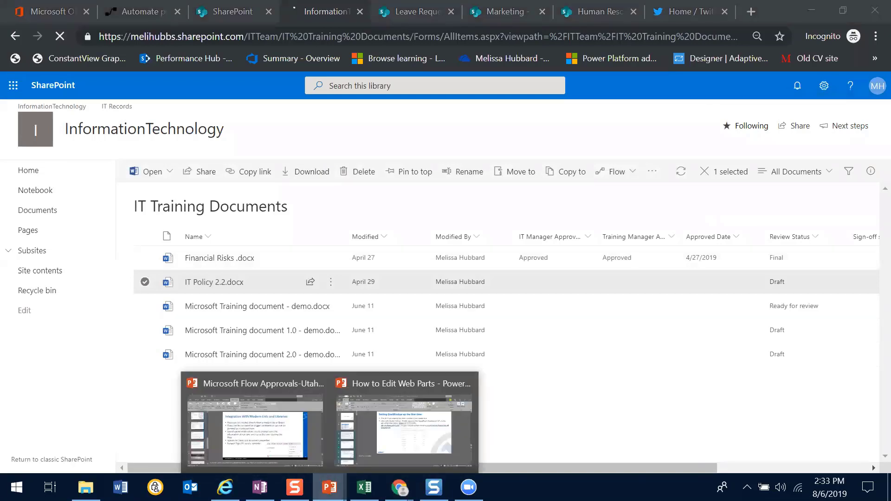
pyautogui.click(285, 432)
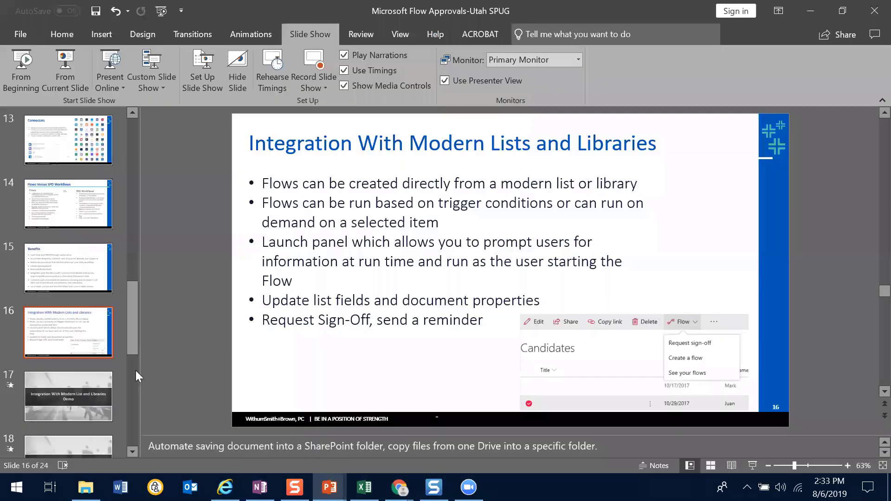
pyautogui.click(68, 387)
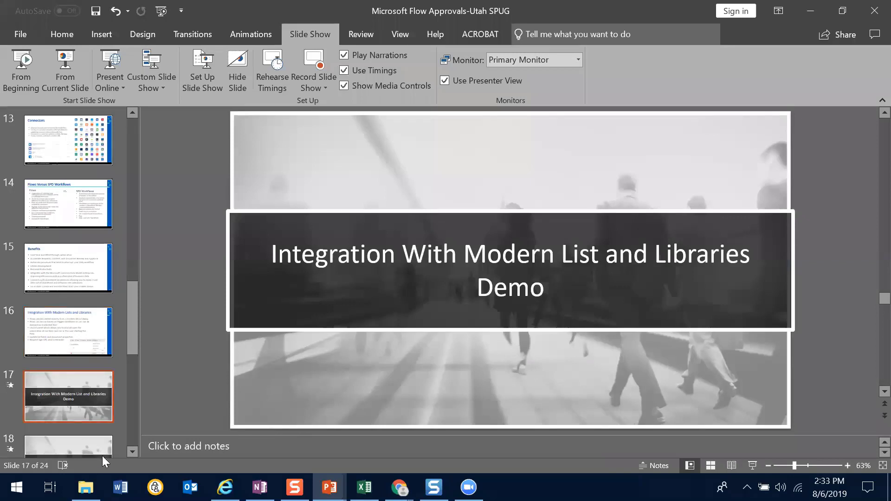
pyautogui.scroll(-2, 83, 457)
pyautogui.click(106, 349)
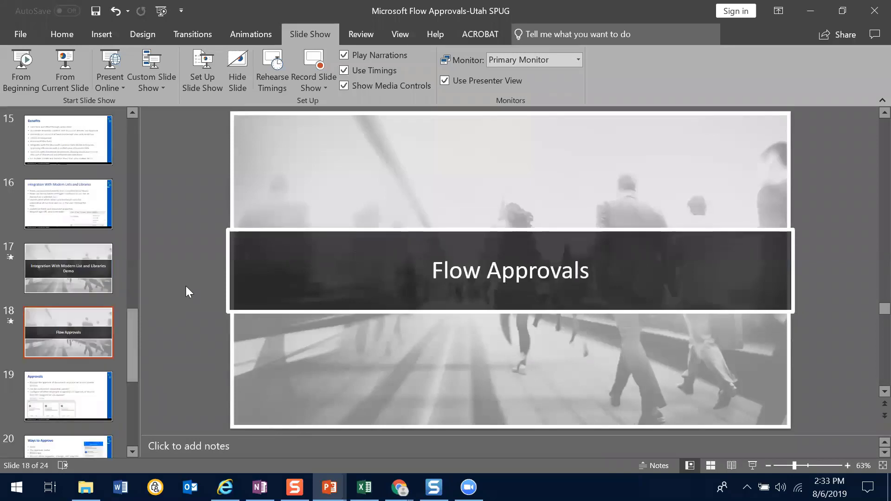
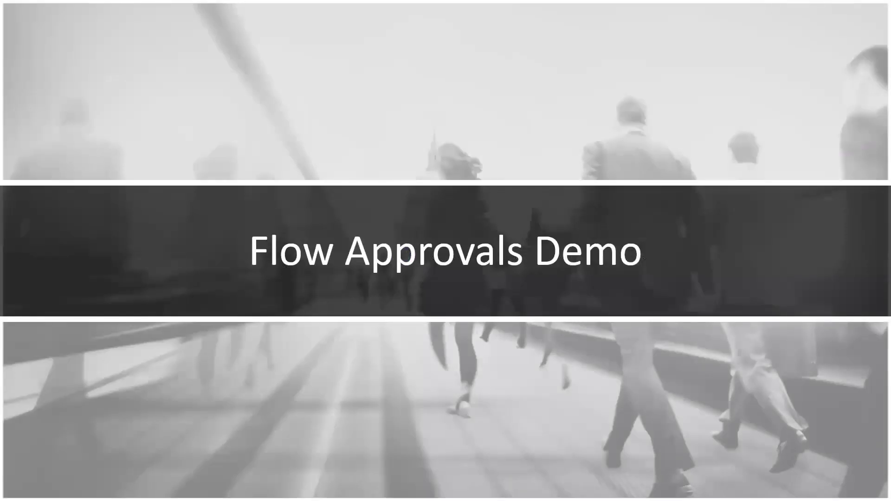
# End the slide show and switch to the Microsoft Flow home page in Chrome, viewing the Office 365 app list along the way
pyautogui.press('Escape')
pyautogui.click(811, 10)
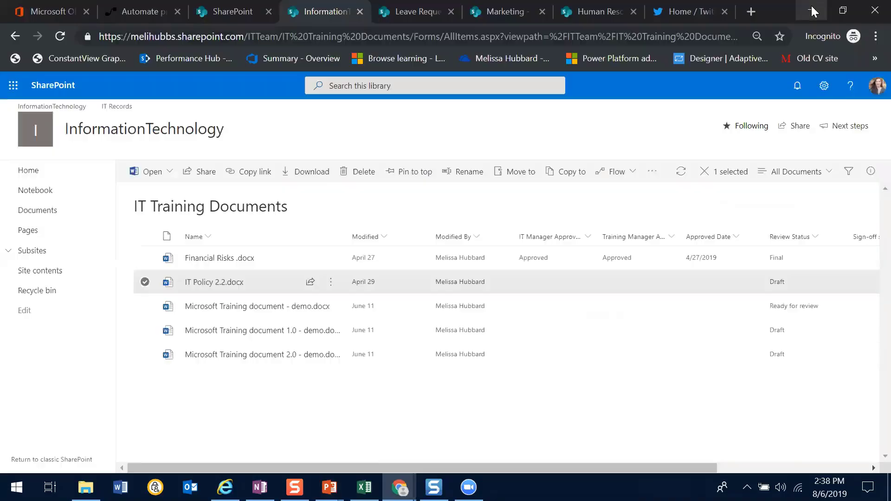
pyautogui.click(132, 12)
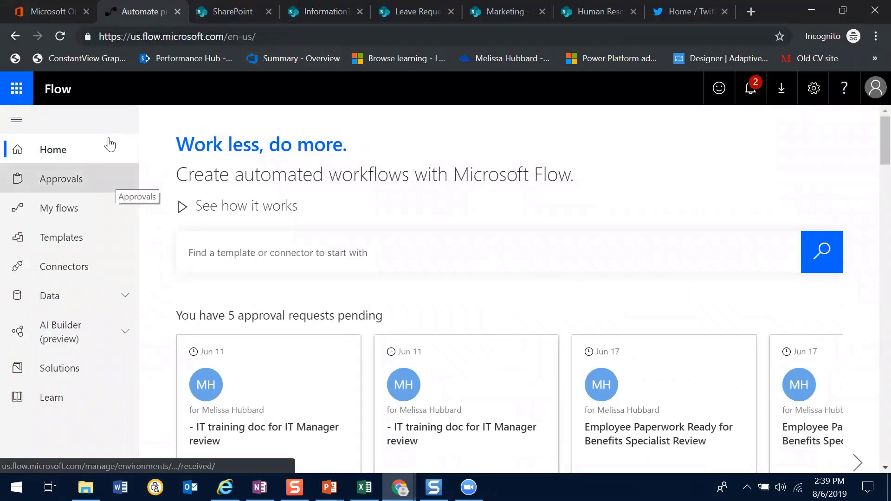
pyautogui.click(39, 11)
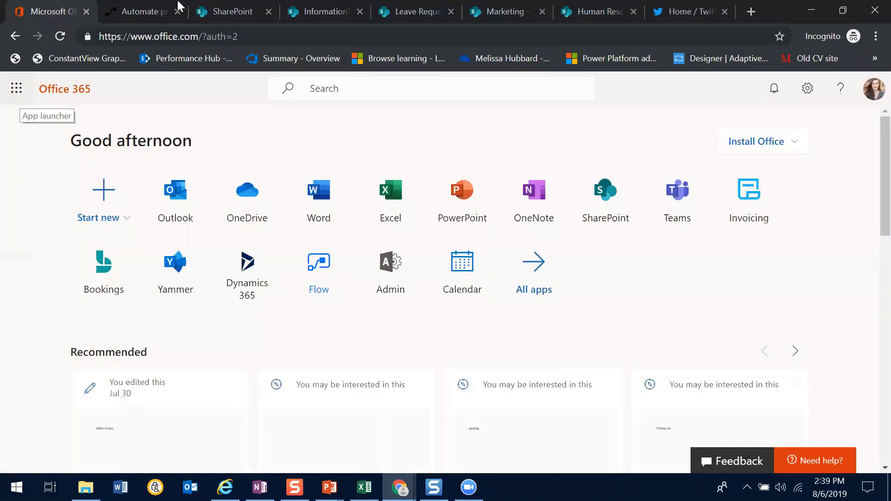
pyautogui.click(139, 12)
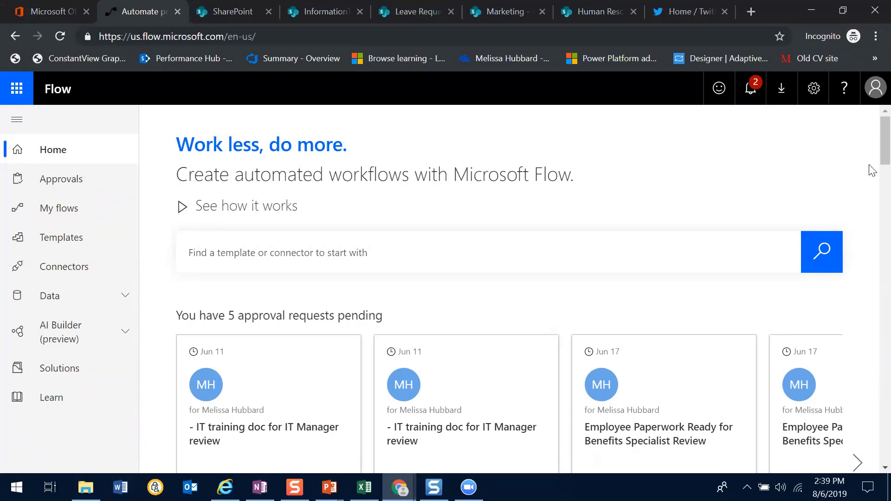
# Examine the pending approval requests, featured template collections and popular services on the Flow home page
pyautogui.scroll(-2, 873, 160)
pyautogui.scroll(-2, 873, 161)
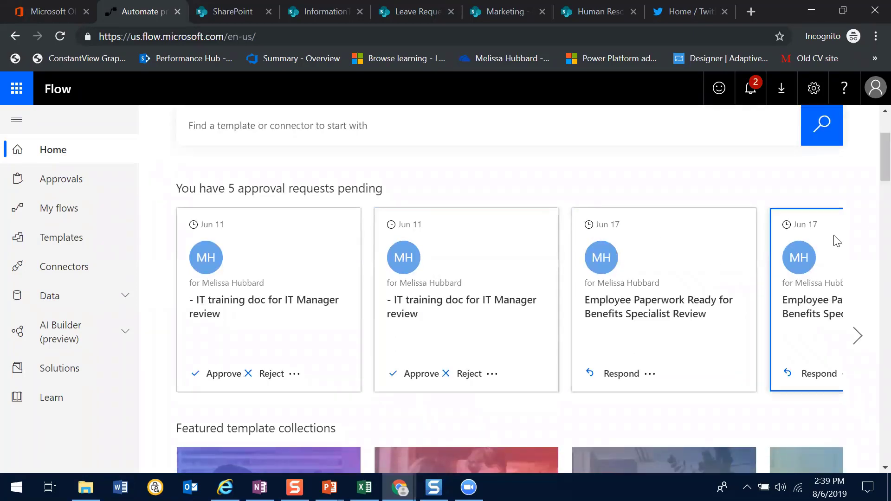
pyautogui.scroll(-6, 872, 171)
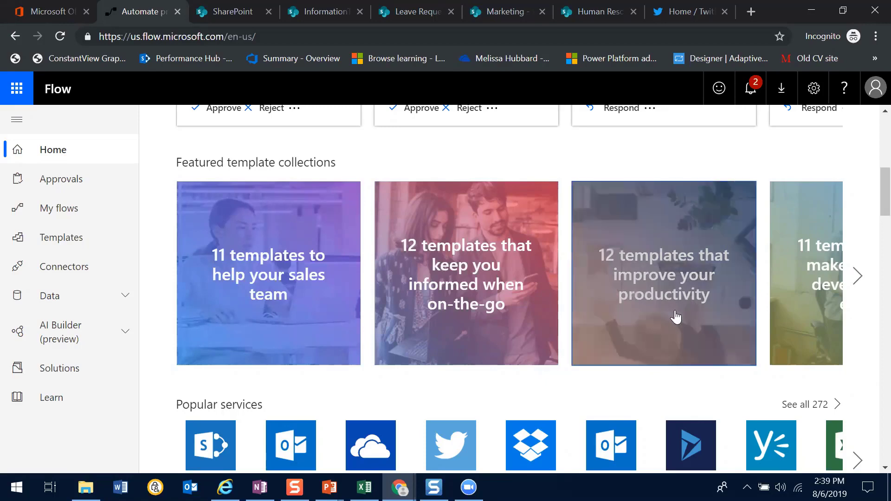
pyautogui.click(859, 278)
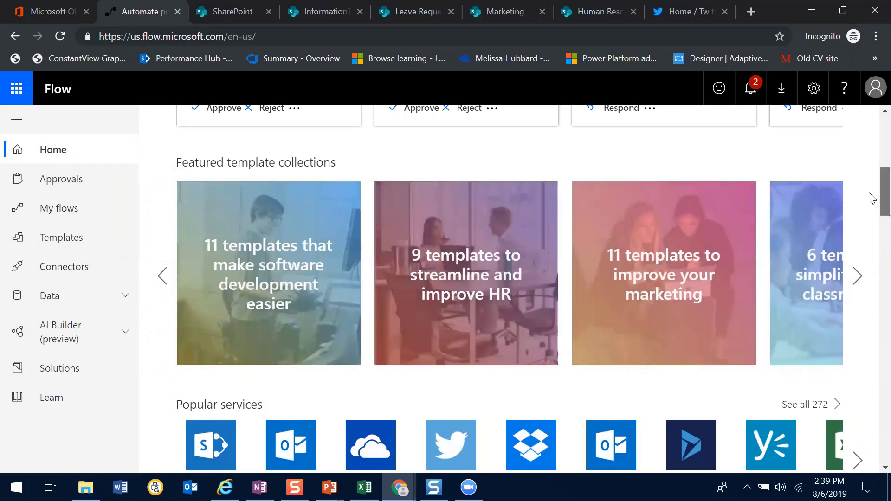
pyautogui.scroll(-4, 872, 223)
pyautogui.scroll(-1, 872, 230)
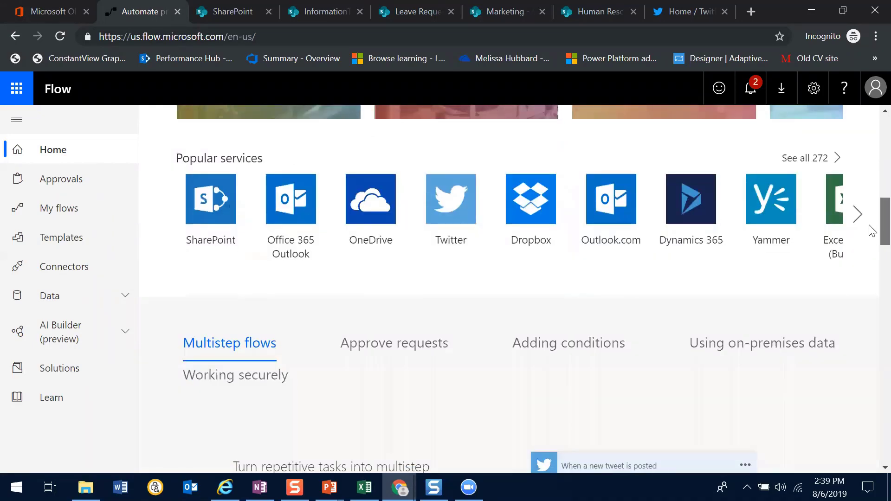
pyautogui.scroll(5, 866, 155)
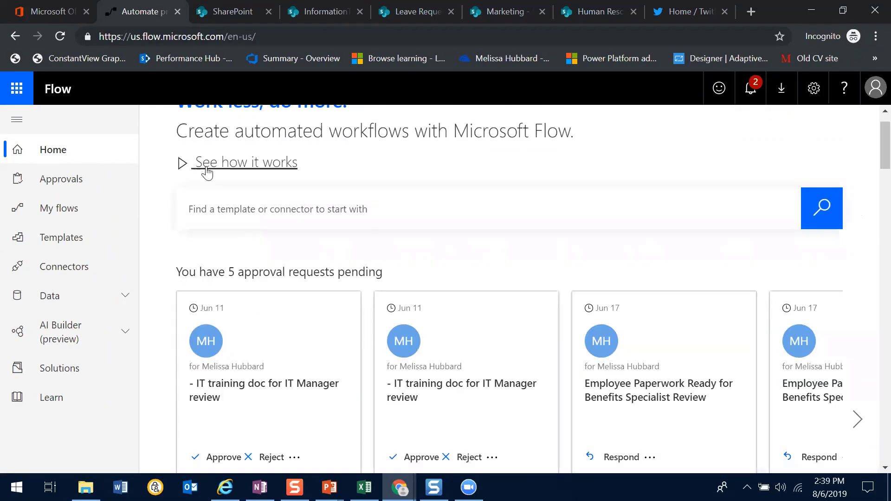
# Review the Received, Sent and History lists of Approvals in Flow
pyautogui.click(63, 178)
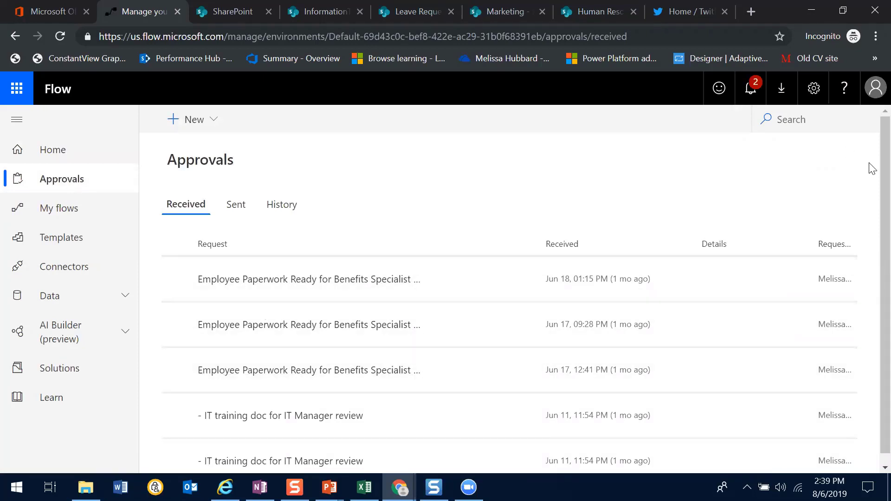
pyautogui.scroll(-1, 869, 167)
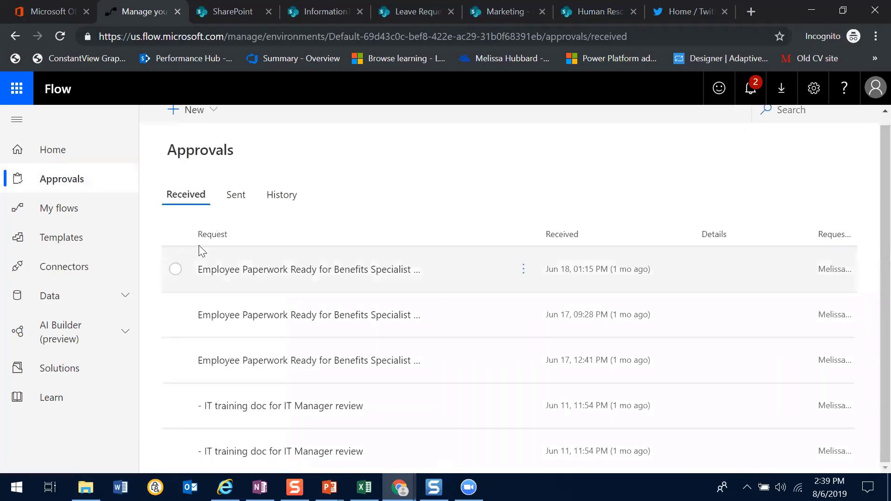
pyautogui.click(242, 203)
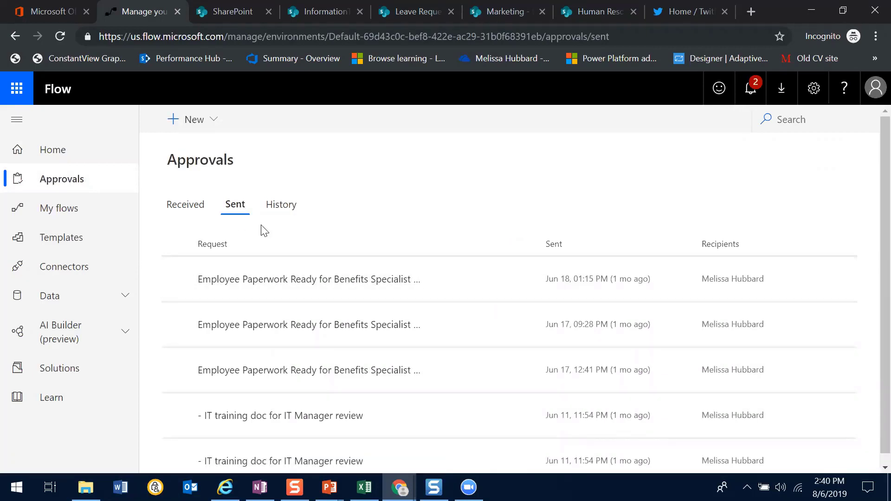
pyautogui.click(286, 210)
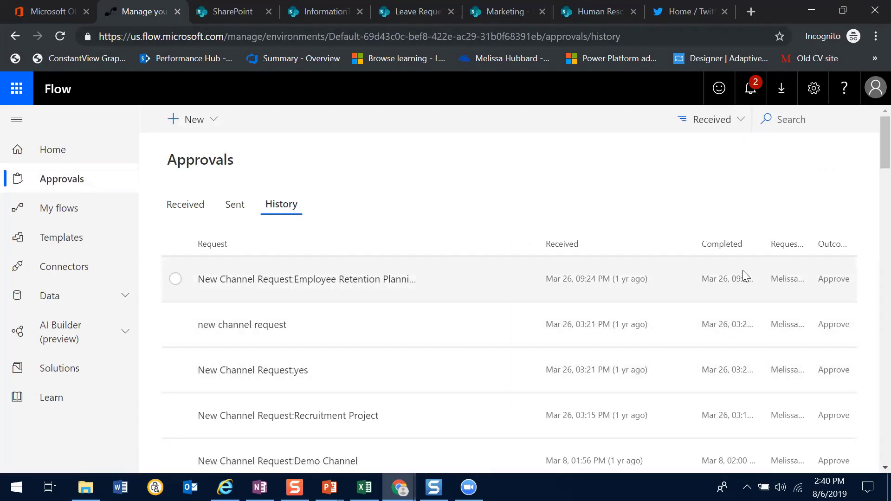
pyautogui.moveTo(880, 167); pyautogui.dragTo(851, 93)
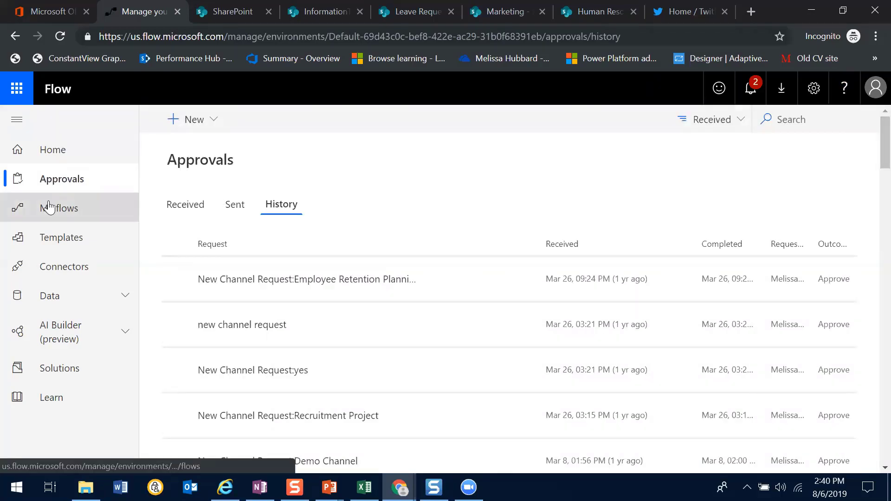
# Look through My flows and open the Demo- DC Leave Request Approval - Parallel flow for editing
pyautogui.click(45, 219)
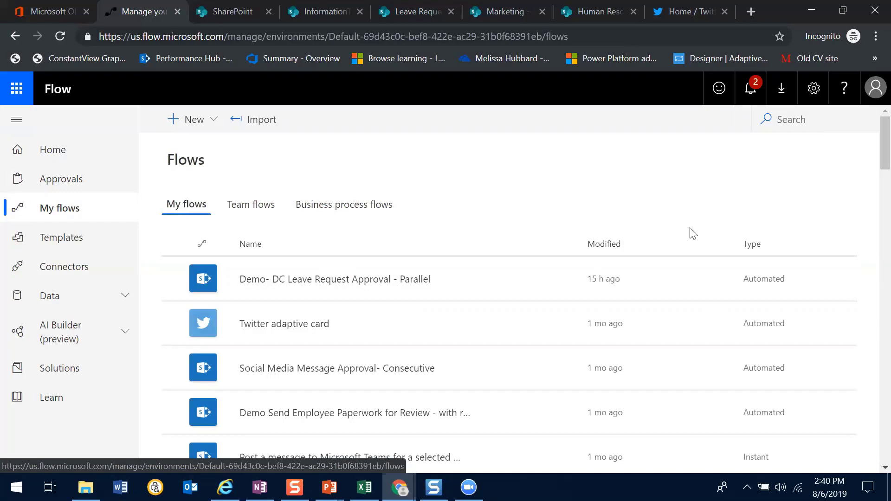
pyautogui.moveTo(870, 151); pyautogui.dragTo(872, 116)
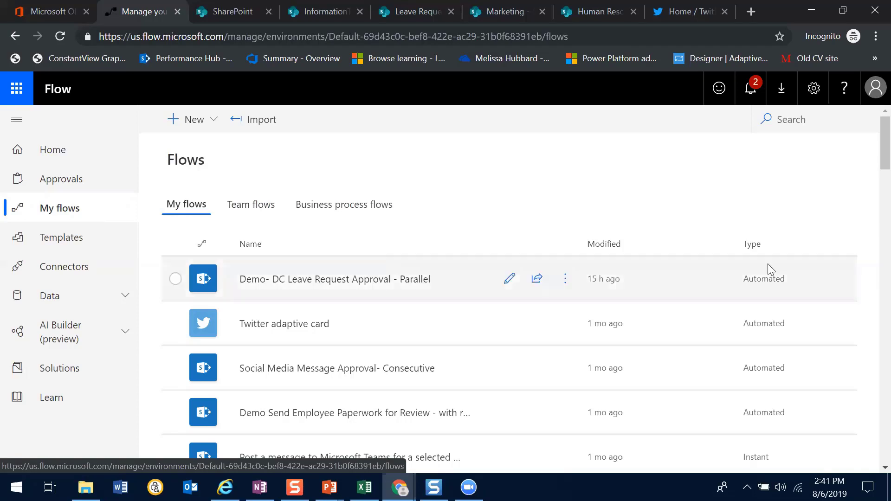
pyautogui.scroll(-2, 872, 176)
pyautogui.scroll(-1, 871, 182)
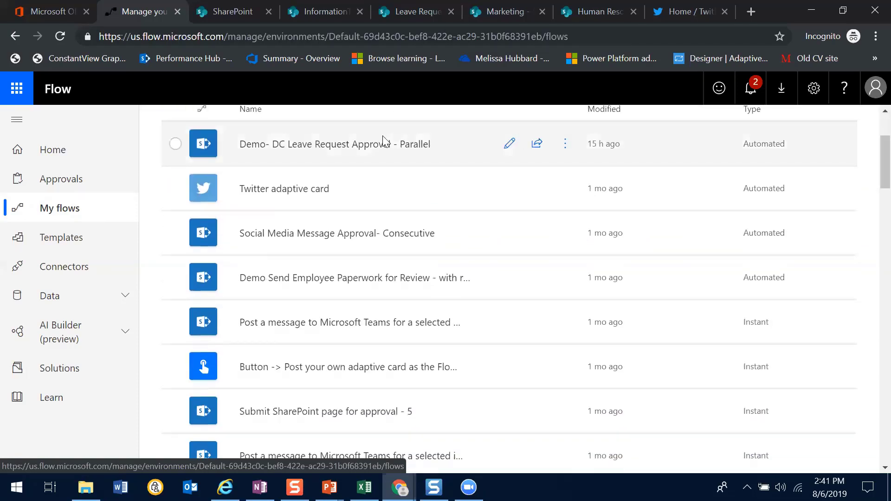
pyautogui.click(365, 147)
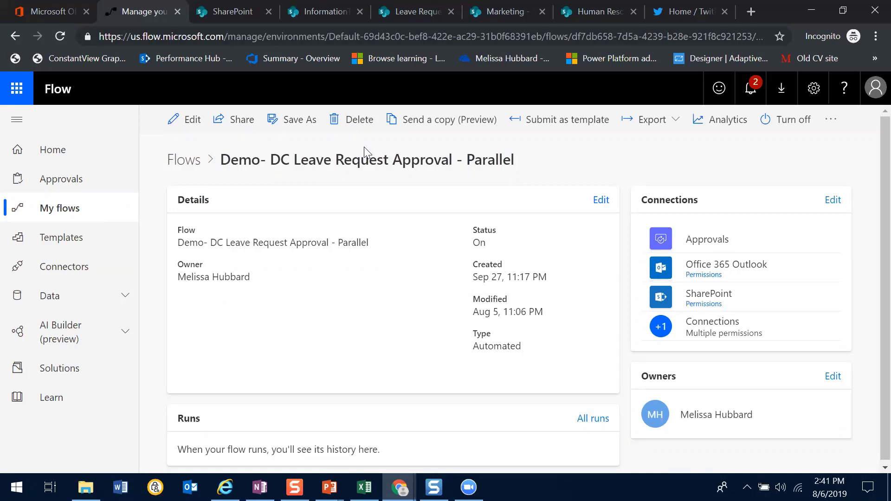
pyautogui.click(176, 121)
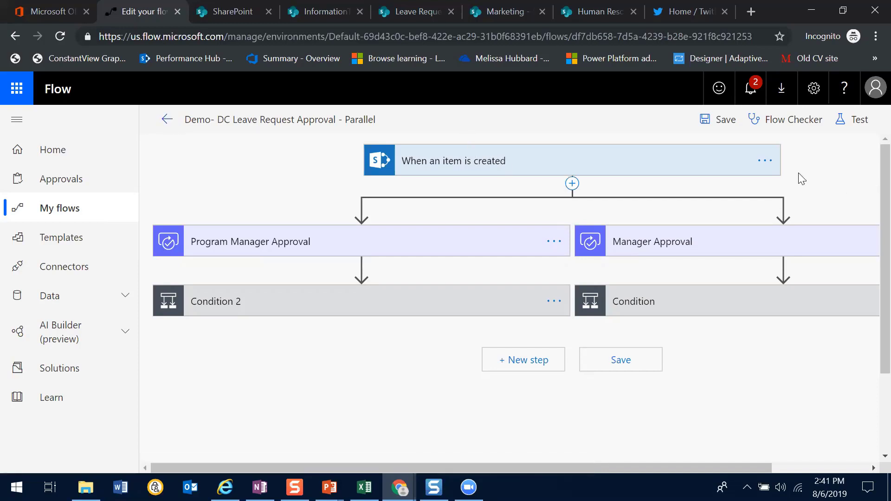
# Expand the When an item is created trigger and Condition 2, examining the condition's comparison value and its If yes and If no branches
pyautogui.click(567, 169)
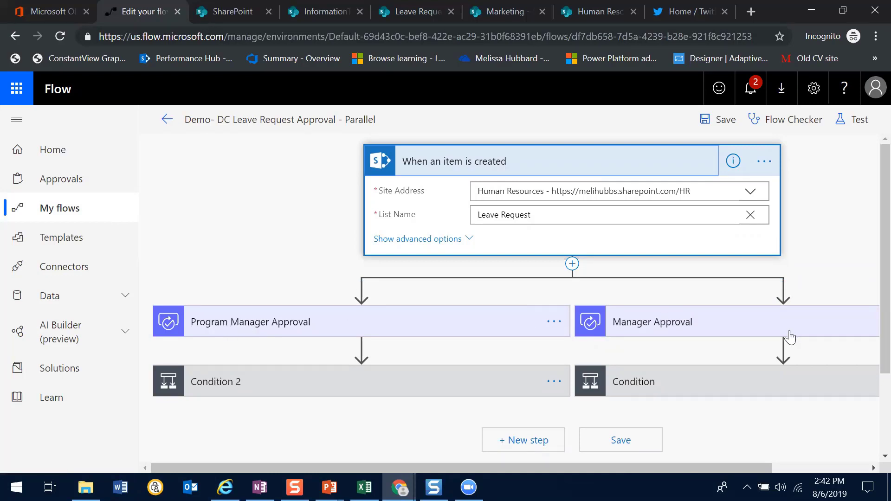
pyautogui.scroll(-1, 872, 367)
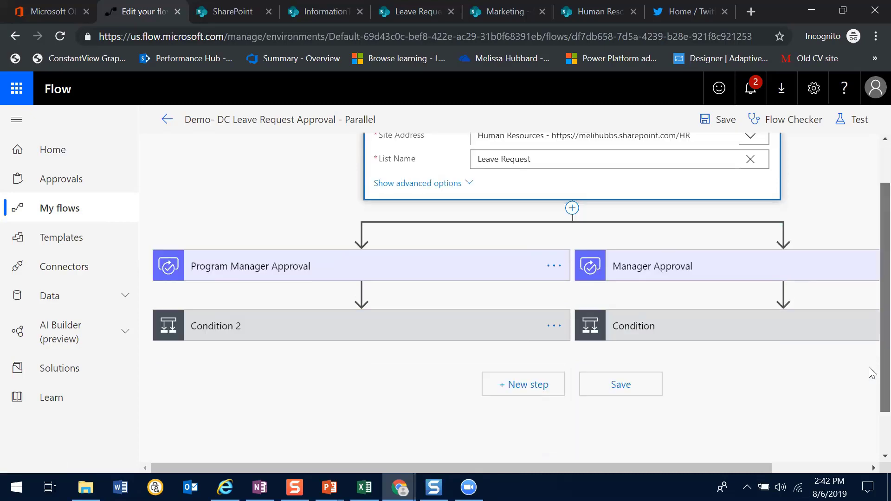
pyautogui.scroll(-1, 872, 372)
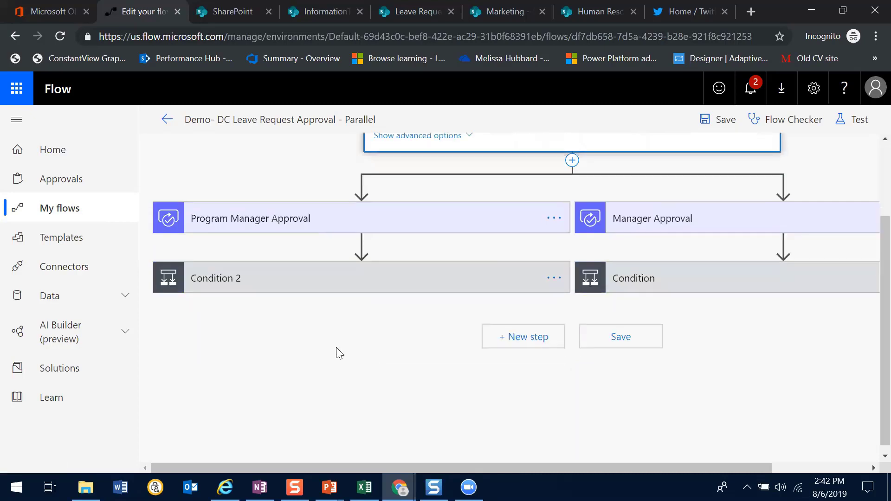
pyautogui.click(339, 289)
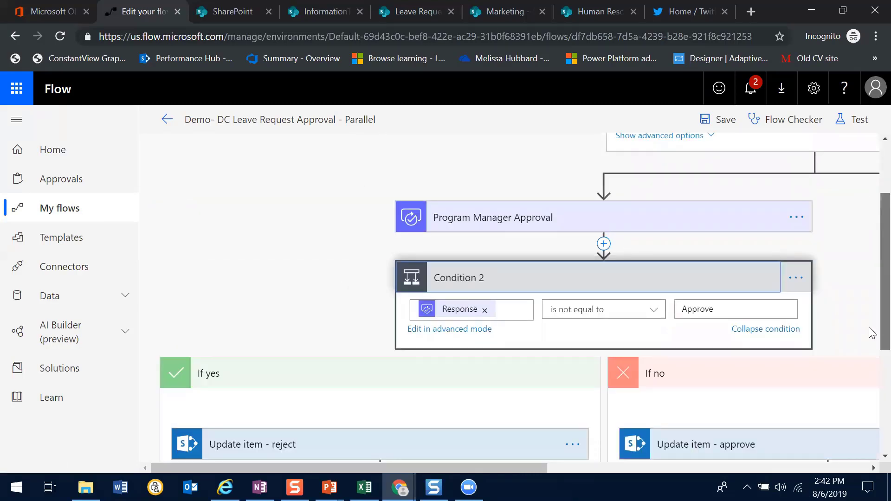
pyautogui.scroll(-4, 870, 325)
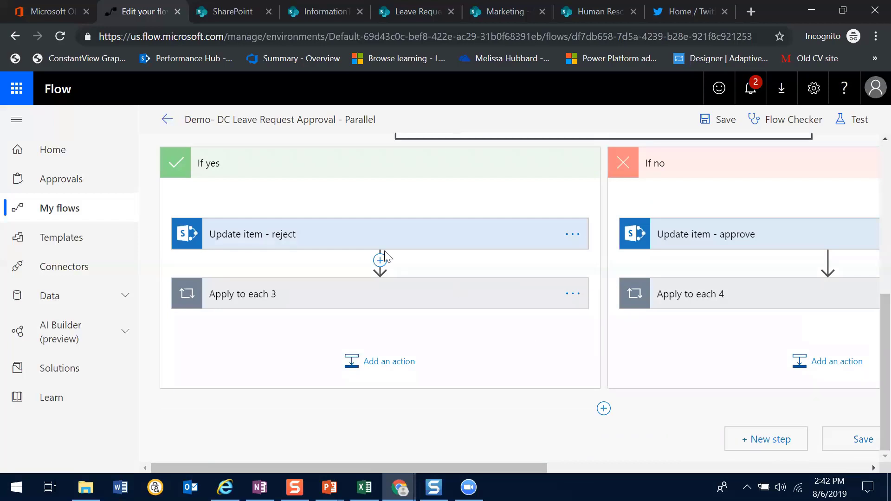
pyautogui.scroll(3, 867, 325)
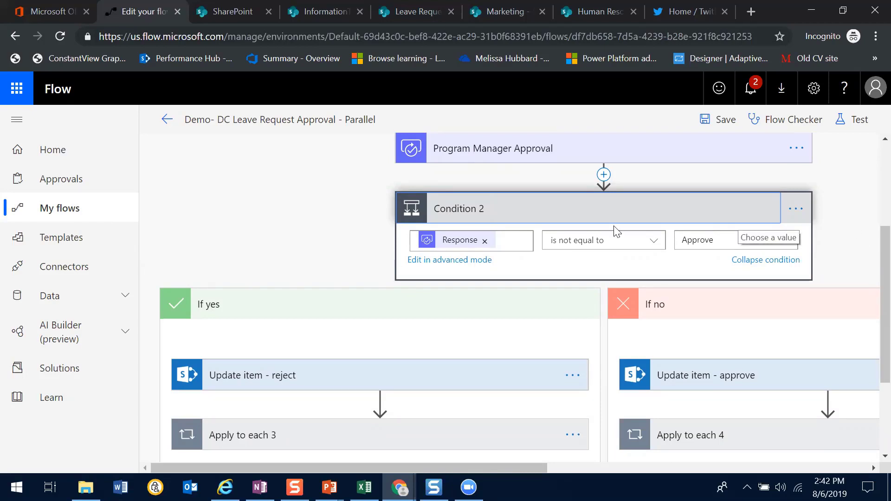
pyautogui.click(714, 241)
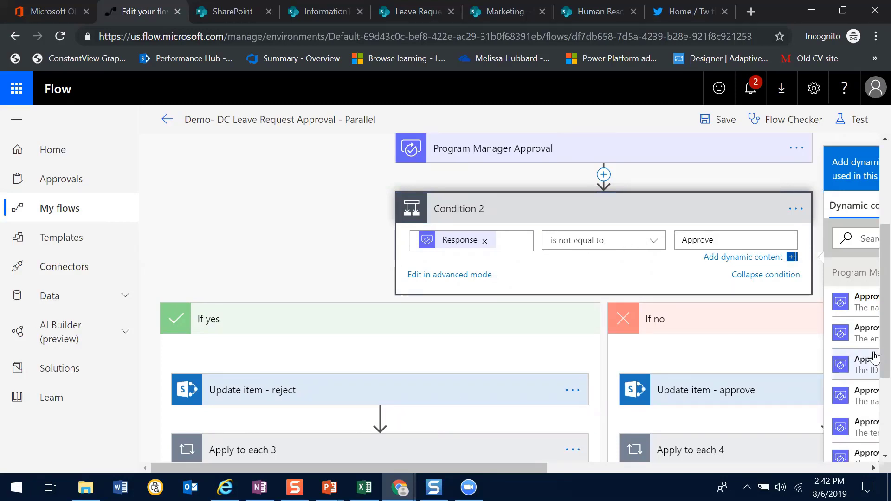
pyautogui.scroll(-1, 871, 350)
pyautogui.scroll(-1, 871, 346)
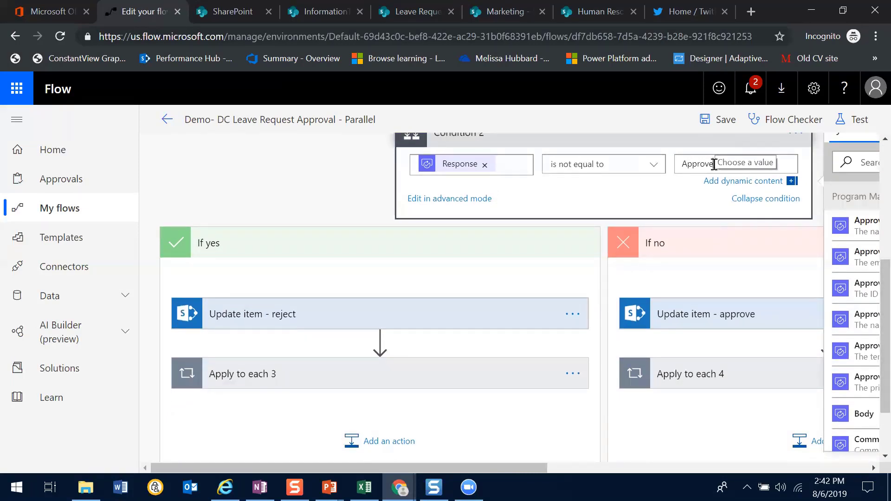
# Expand Update item - reject and Apply to each 3 in Condition 2's If yes branch and examine the update fields
pyautogui.click(312, 318)
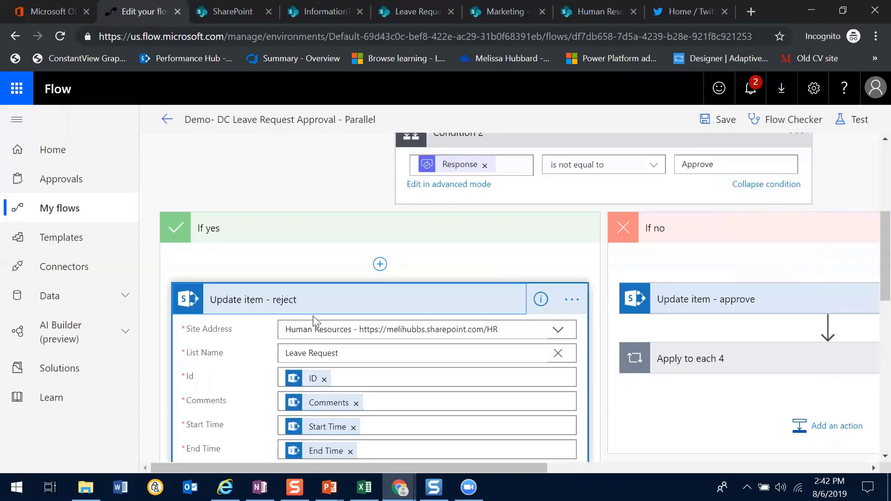
pyautogui.scroll(-1, 870, 278)
pyautogui.scroll(-3, 872, 306)
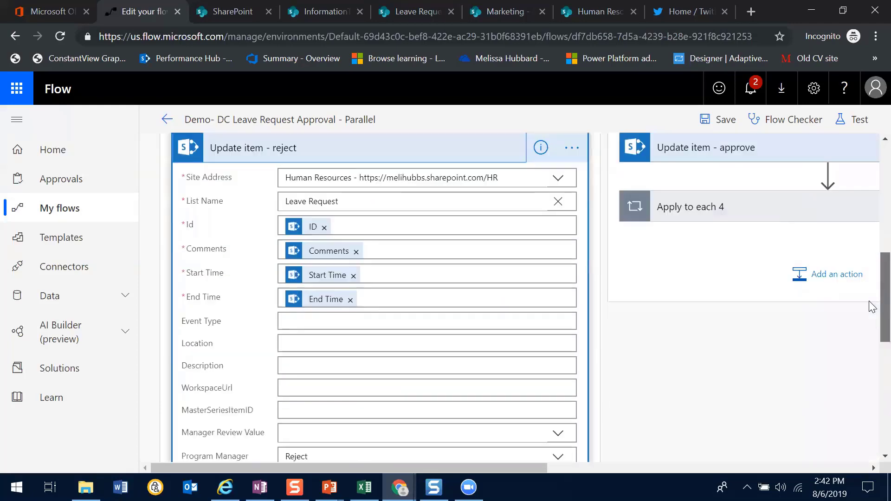
pyautogui.scroll(2, 872, 304)
pyautogui.scroll(-6, 872, 302)
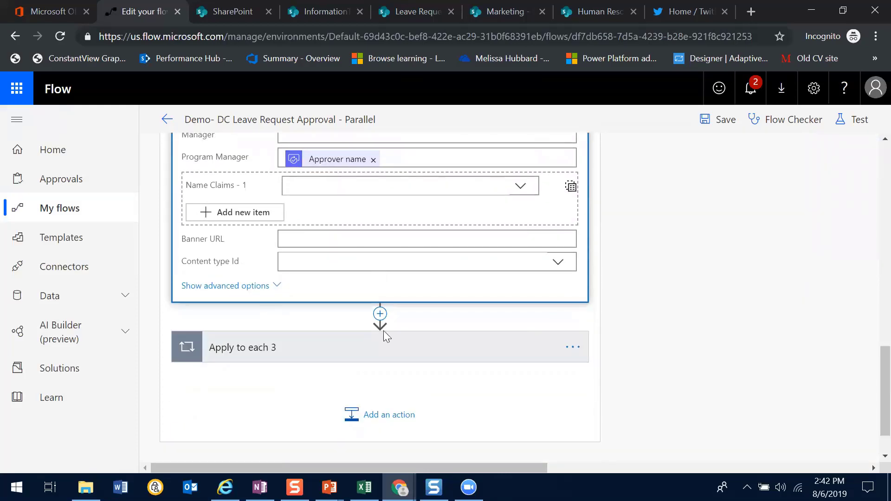
pyautogui.click(364, 355)
pyautogui.moveTo(872, 362); pyautogui.dragTo(872, 291)
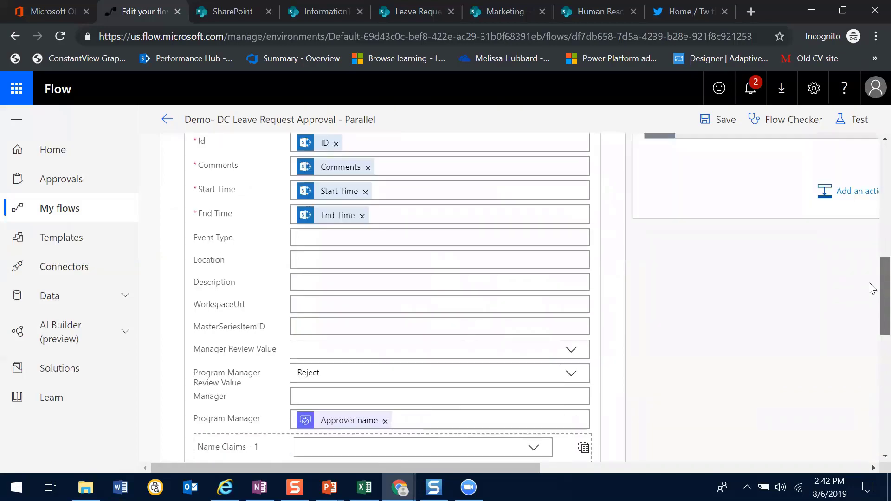
# Examine the dynamic content for the Id field and the Program Manager fields of Update item - reject, and return to Condition 2
pyautogui.scroll(2, 872, 291)
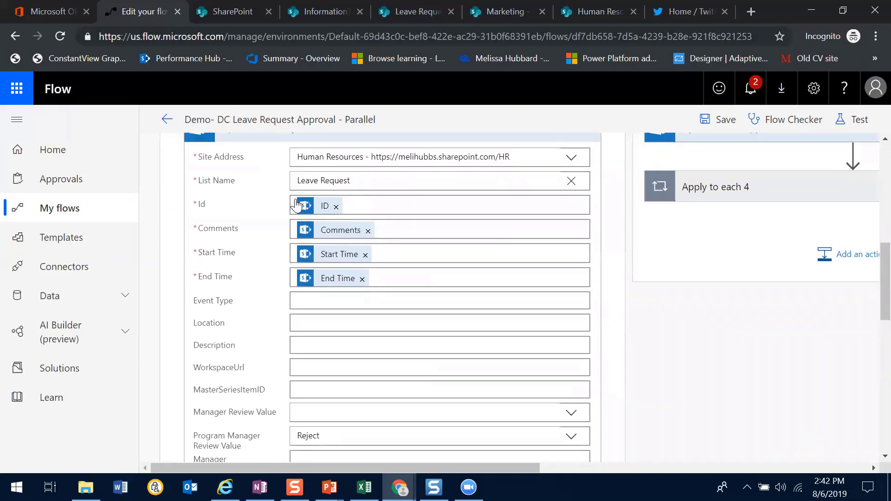
pyautogui.click(369, 205)
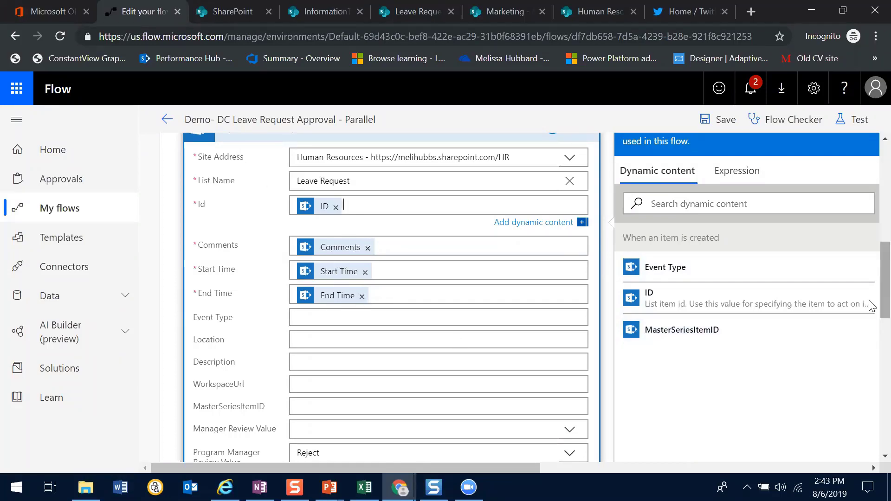
pyautogui.scroll(-5, 871, 324)
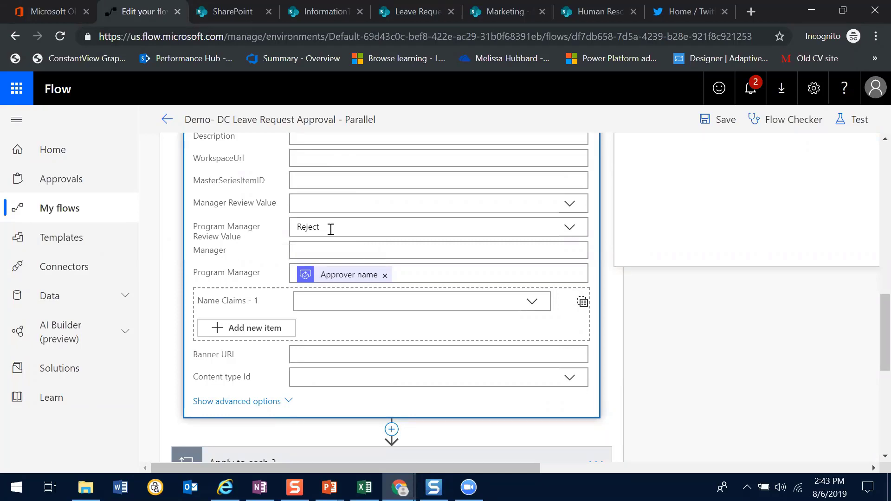
pyautogui.moveTo(357, 278)
pyautogui.scroll(3, 873, 261)
pyautogui.scroll(10, 872, 261)
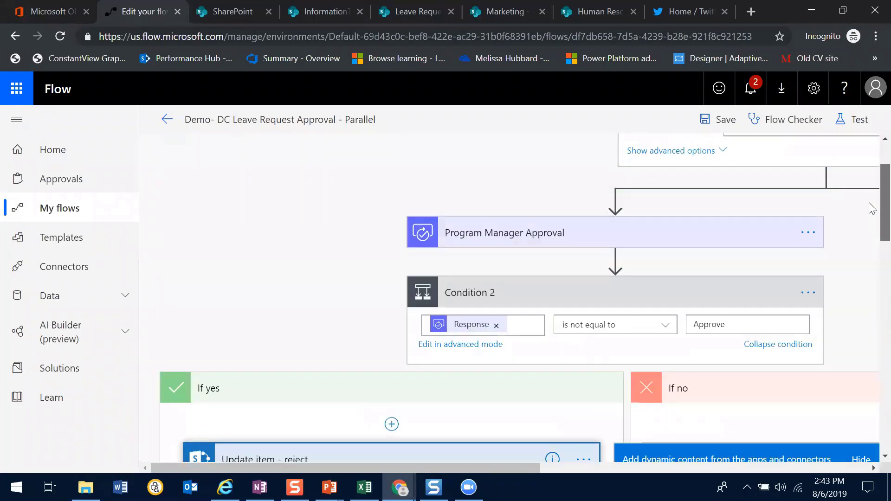
# Expand the Program Manager Approval action and examine the available approval types, keeping Approve/Reject - First to respond
pyautogui.click(599, 237)
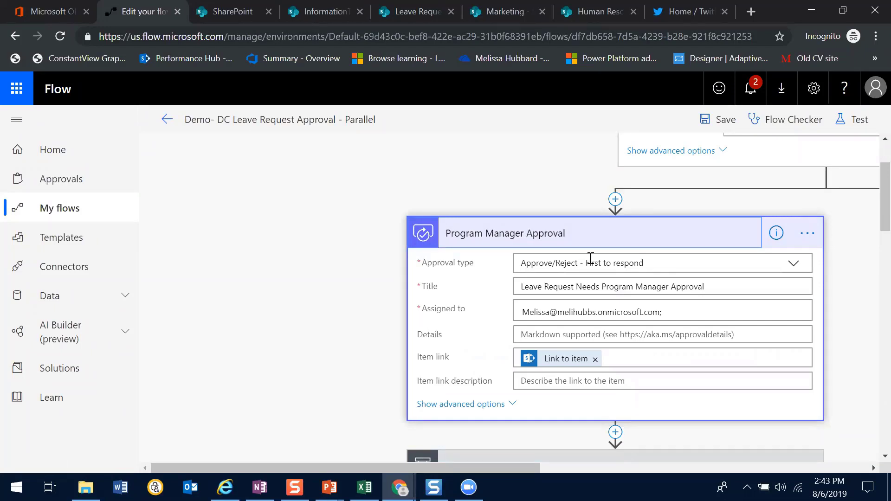
pyautogui.click(716, 269)
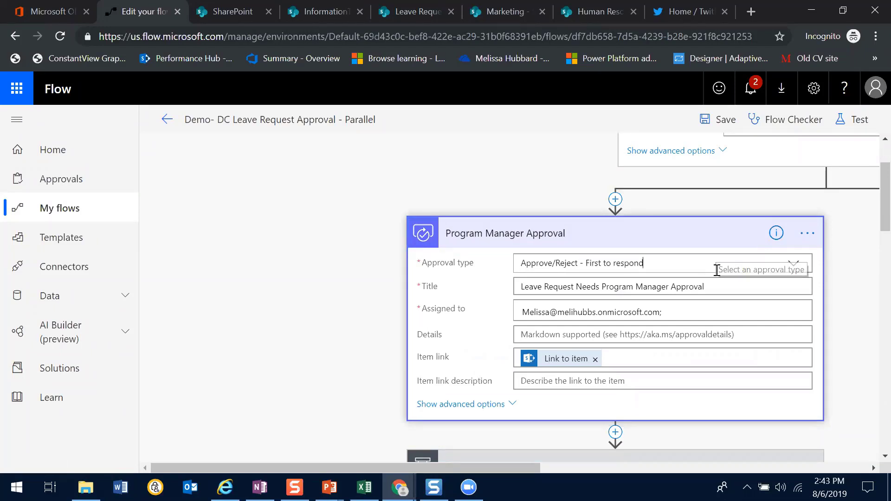
pyautogui.click(716, 269)
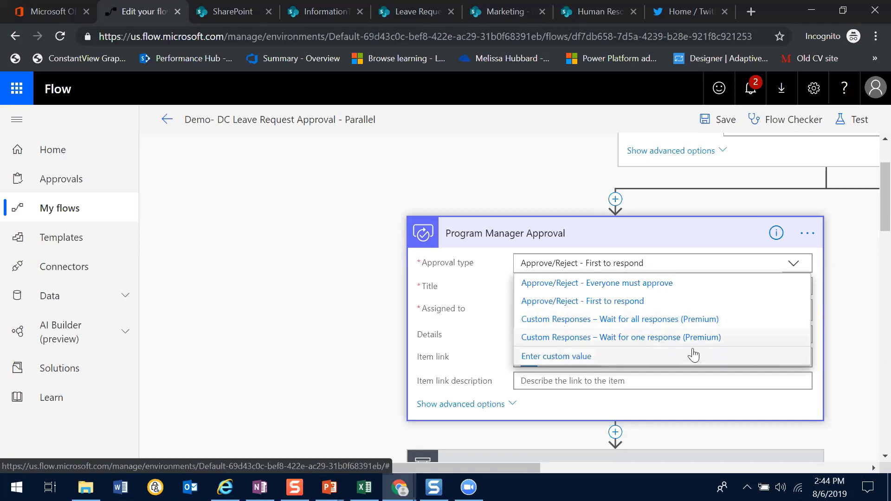
pyautogui.click(858, 356)
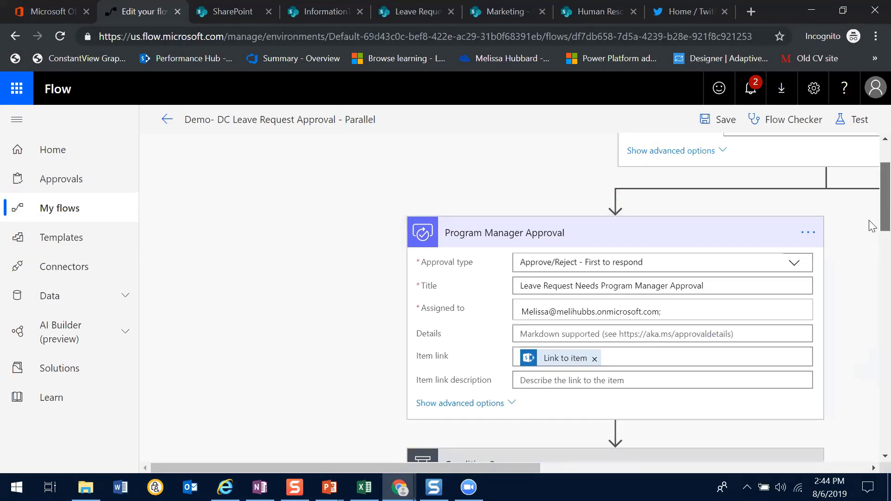
# Show the advanced options of Program Manager Approval and examine the Enable notifications choices, Requestor, Assigned to and Approval type fields
pyautogui.scroll(-1, 872, 222)
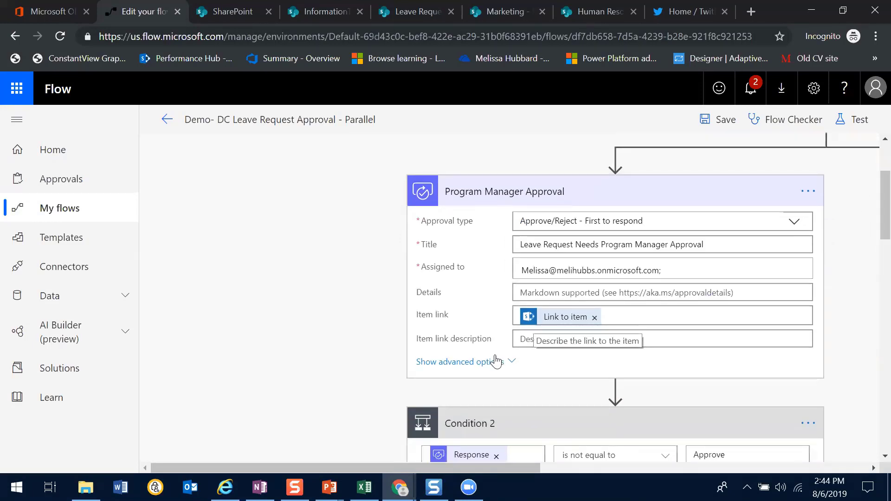
pyautogui.click(486, 363)
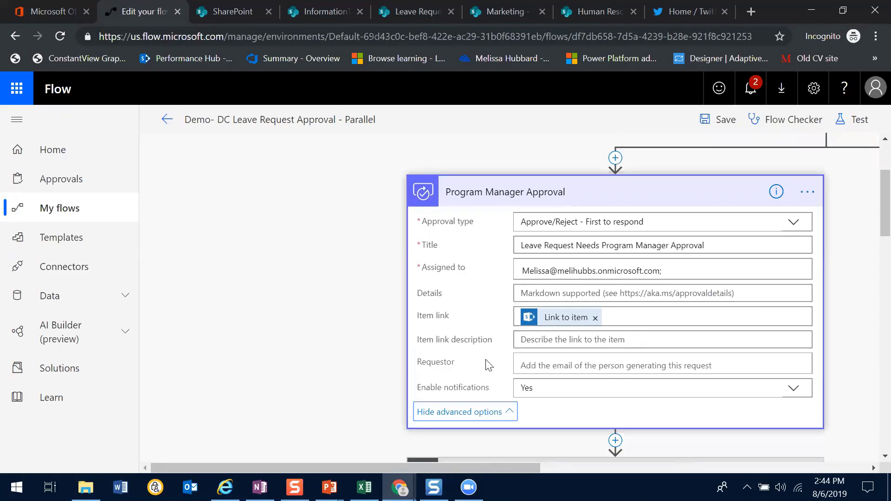
pyautogui.click(561, 389)
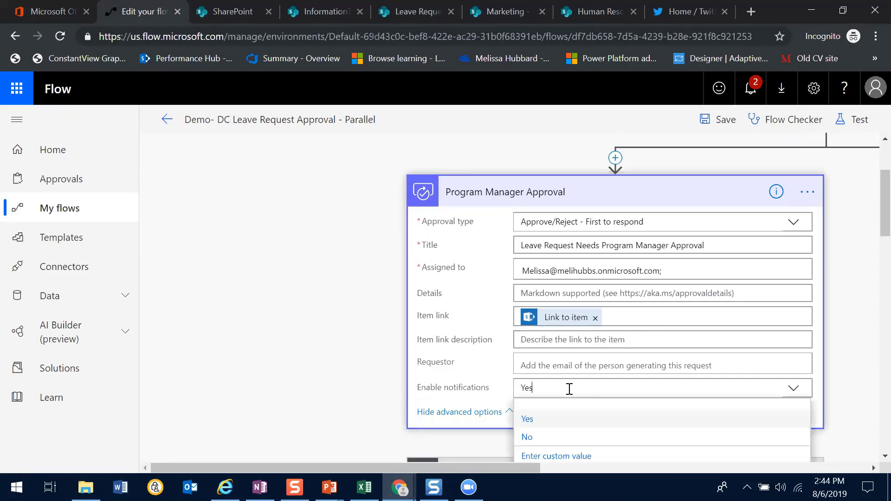
pyautogui.click(792, 392)
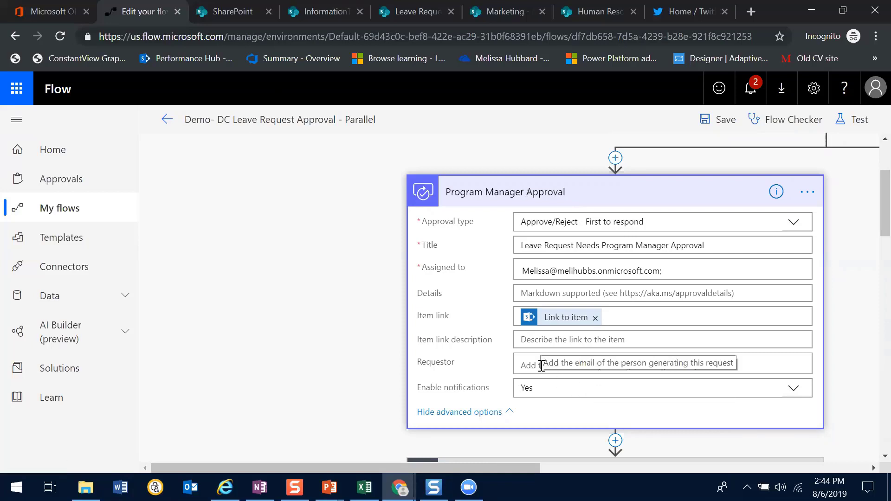
pyautogui.click(720, 359)
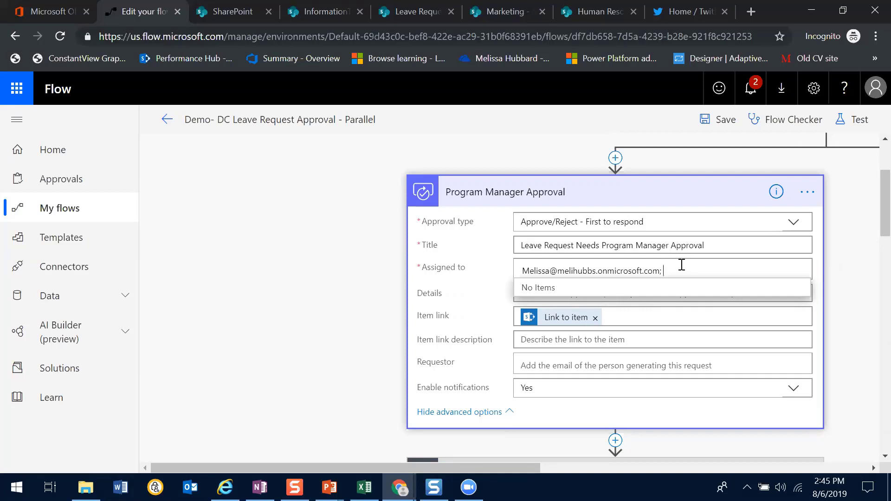
pyautogui.click(671, 224)
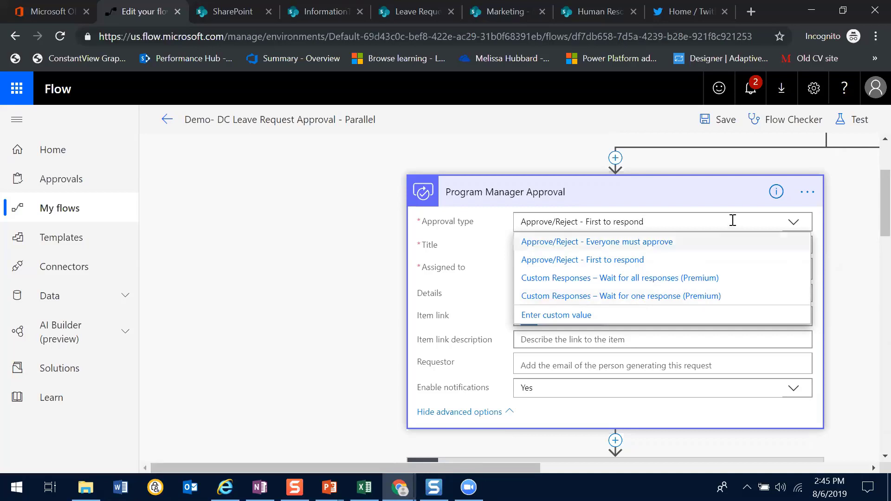
pyautogui.click(807, 223)
# Examine the parallel Manager Approval branch by expanding its approval action and Condition, and return to the When an item is created trigger
pyautogui.scroll(-3, 872, 221)
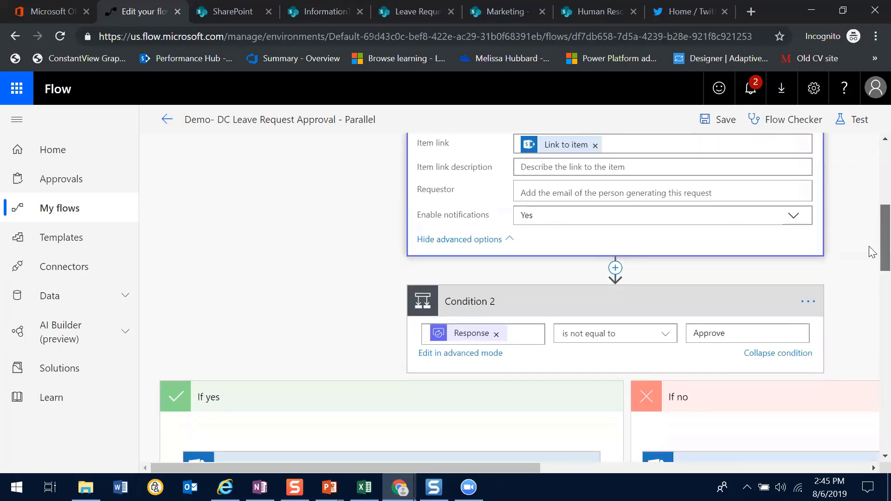
pyautogui.scroll(3, 872, 251)
pyautogui.scroll(2, 872, 217)
pyautogui.moveTo(461, 468); pyautogui.dragTo(754, 416)
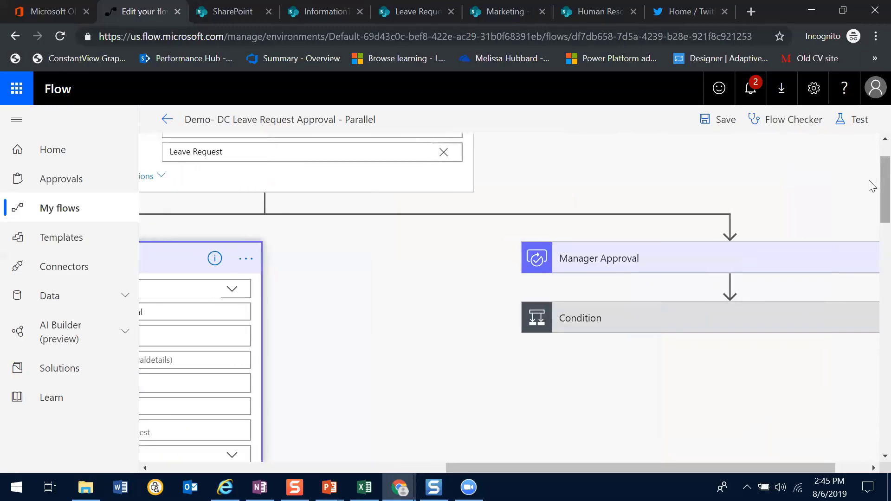
pyautogui.scroll(1, 872, 142)
pyautogui.click(647, 328)
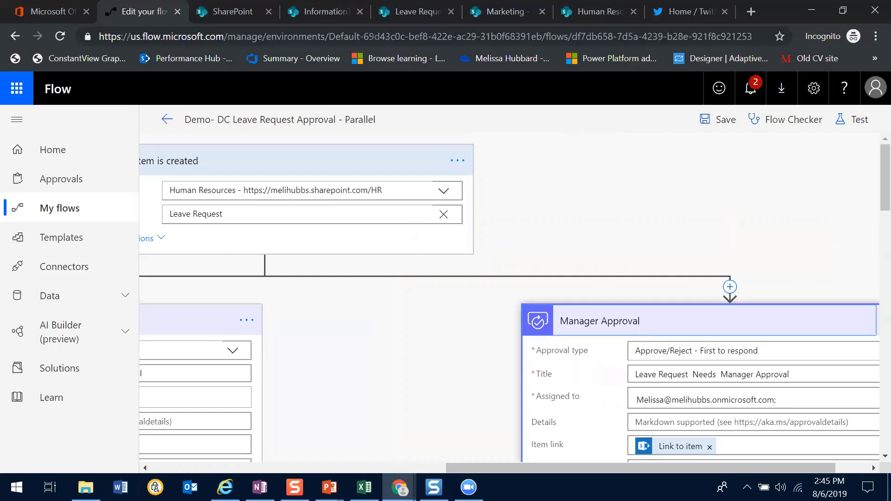
pyautogui.moveTo(869, 196); pyautogui.dragTo(869, 266)
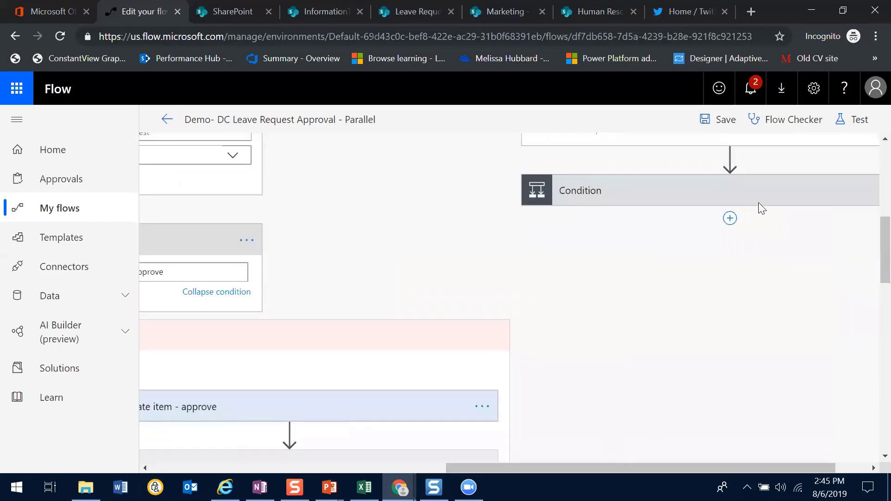
pyautogui.click(759, 201)
pyautogui.moveTo(869, 258); pyautogui.dragTo(869, 186)
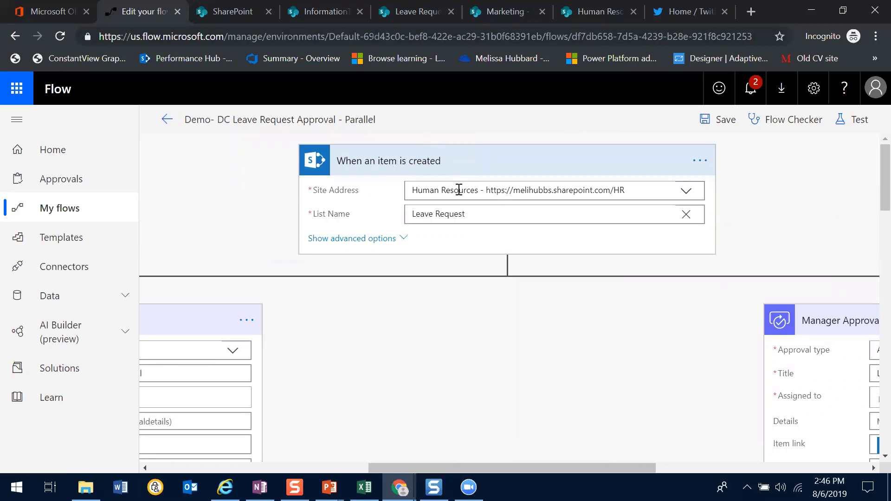
# Switch to the SharePoint Leave Request calendar and start a new item on August 7, 2019
pyautogui.click(568, 15)
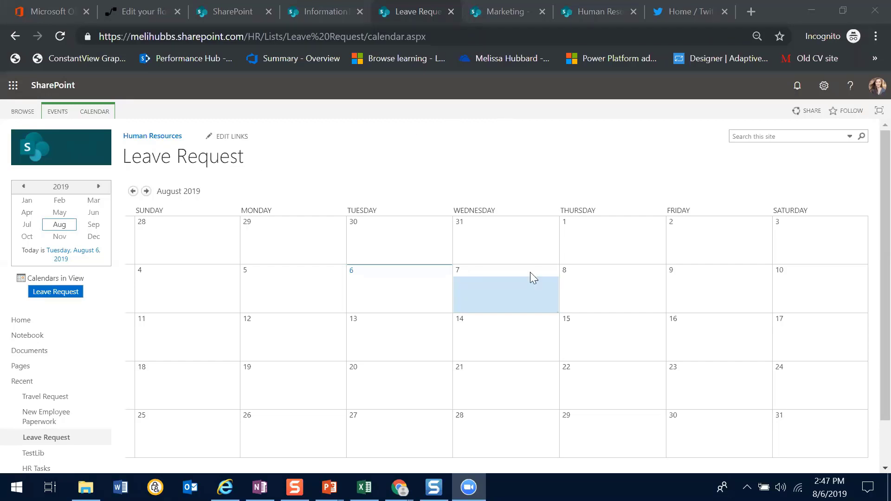
pyautogui.moveTo(478, 295)
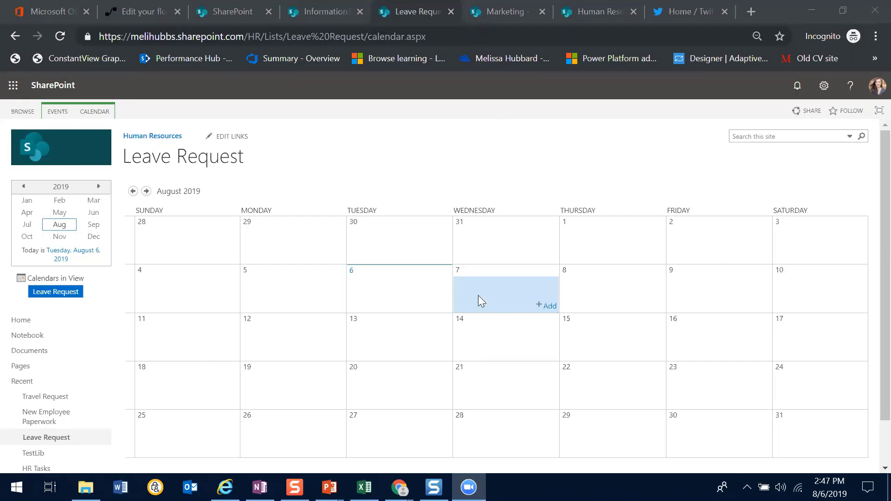
pyautogui.click(547, 305)
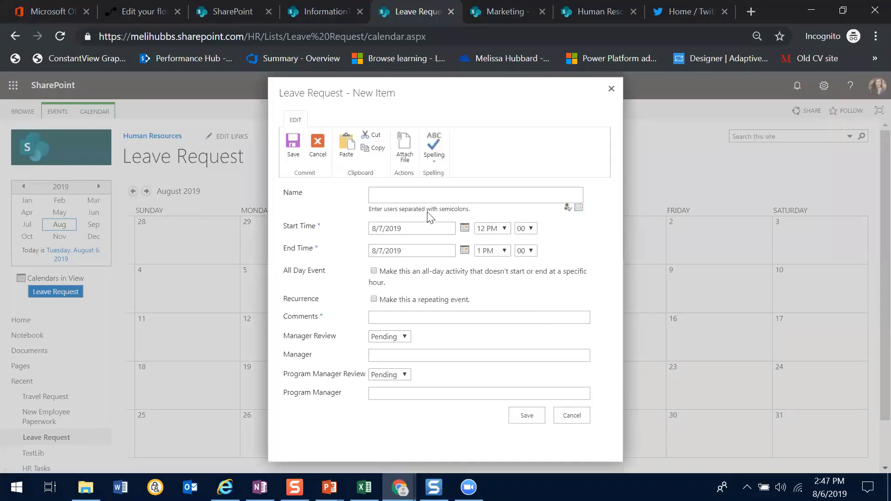
# Enter the requester's name in the Name field of the new leave request and resolve it to a matching user
pyautogui.click(432, 198)
pyautogui.write('mhubb')
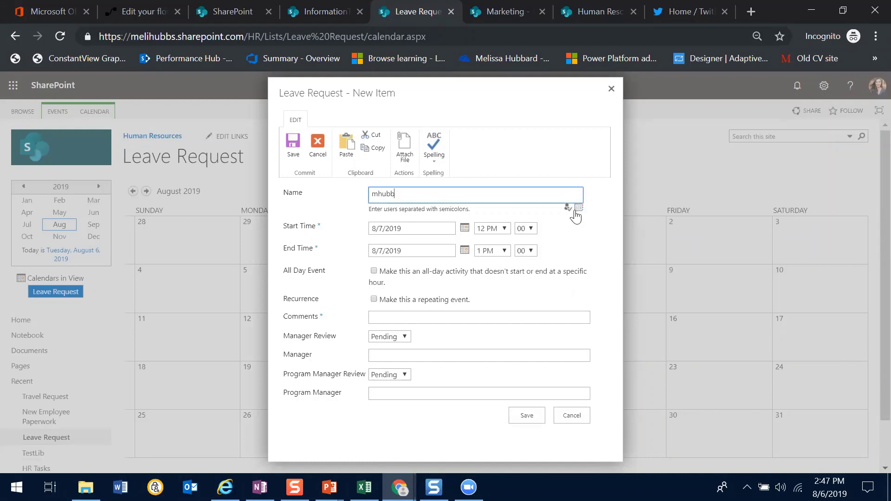
pyautogui.click(567, 211)
pyautogui.moveTo(441, 188); pyautogui.dragTo(326, 196)
pyautogui.write('melissa')
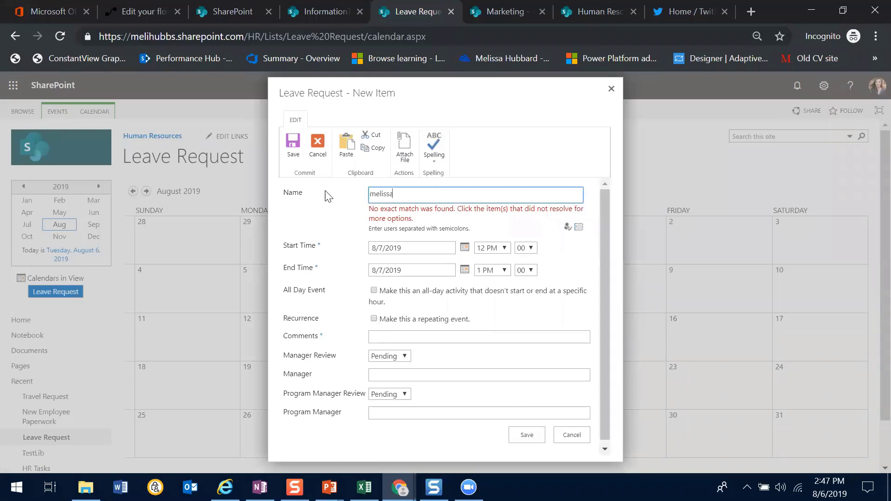
pyautogui.click(568, 227)
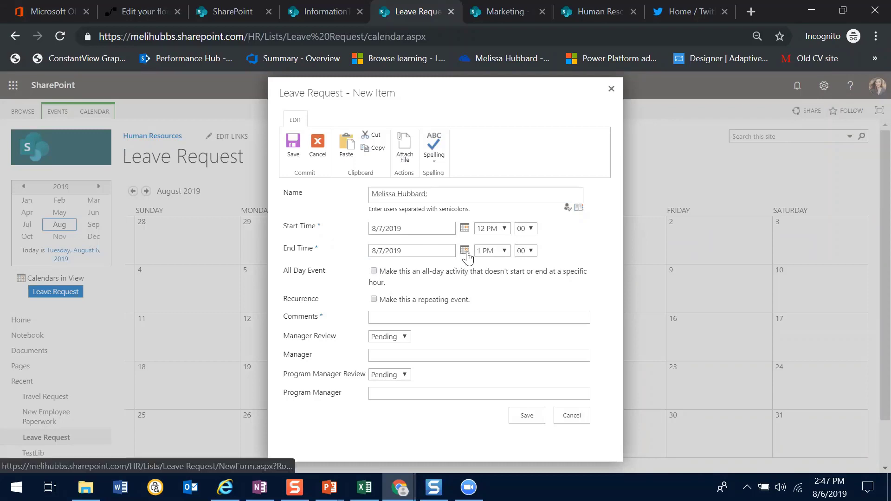
# Set the leave request's end date to 8/9/2019 and its comment to "I need these days off checked schedule no one else is on vacation"
pyautogui.click(465, 252)
pyautogui.click(451, 307)
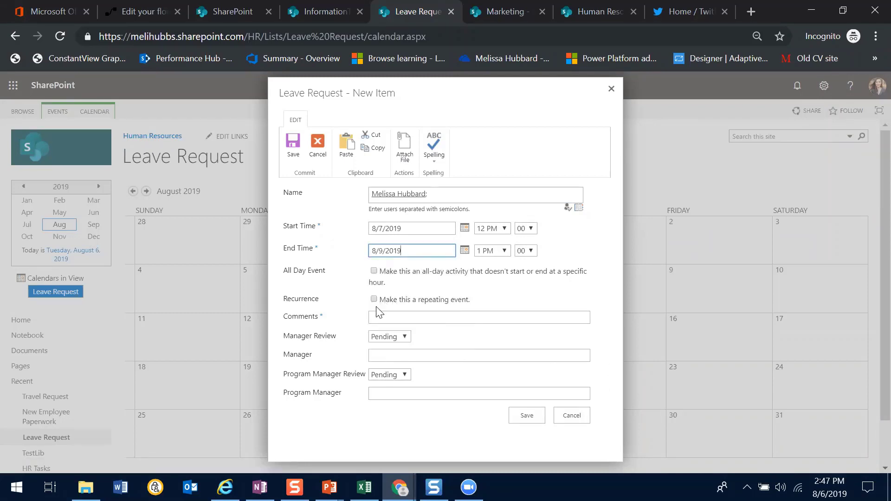
pyautogui.click(384, 316)
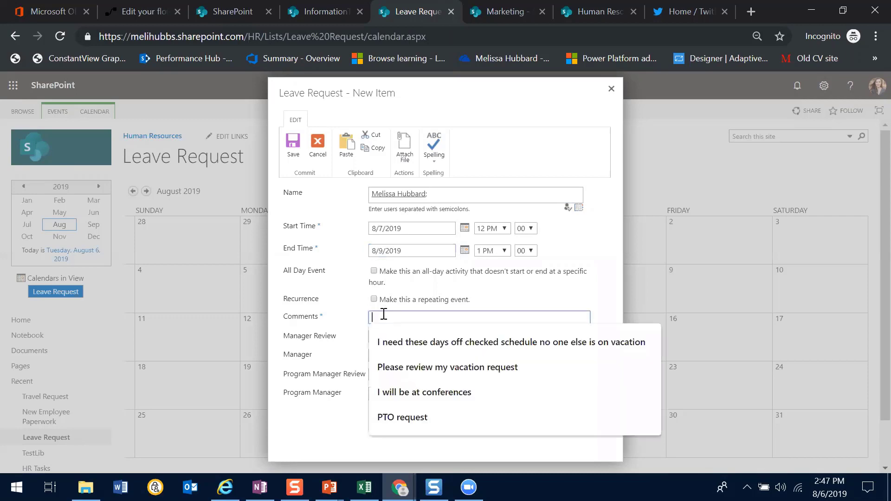
pyautogui.click(509, 344)
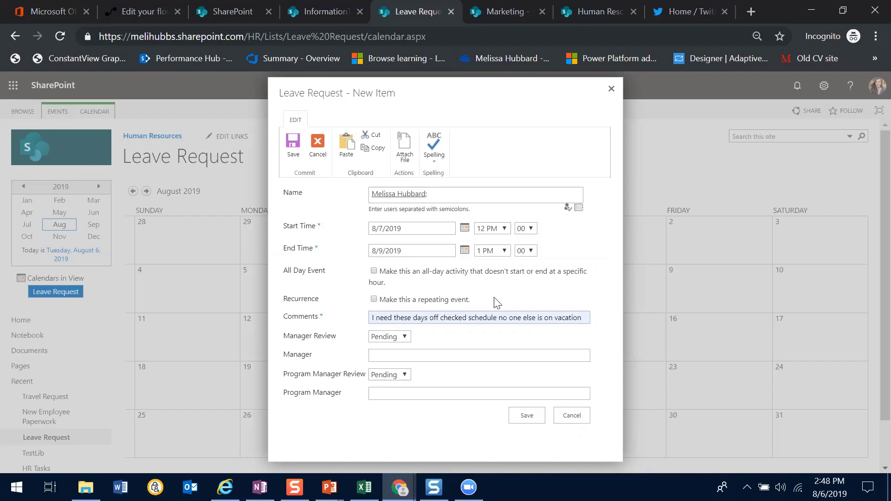
# Check the Manager Review choices, keep Pending with the Manager field blank, and save the leave request
pyautogui.click(405, 337)
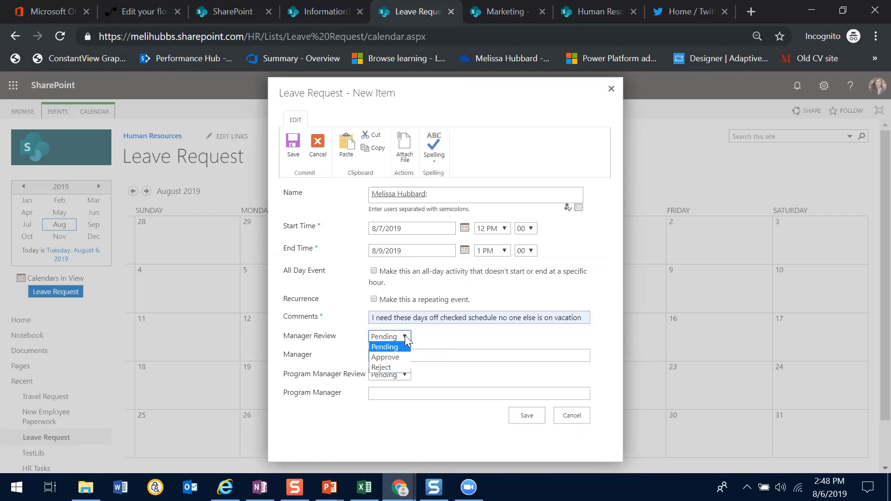
pyautogui.click(406, 339)
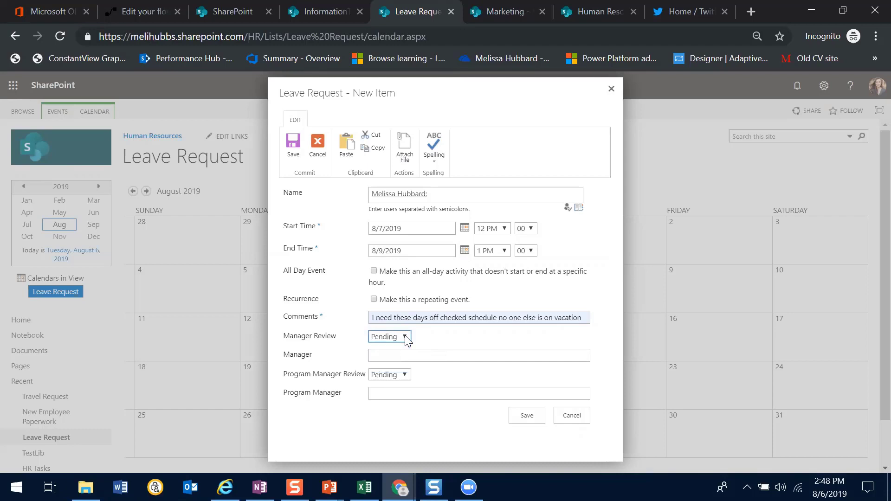
pyautogui.click(380, 357)
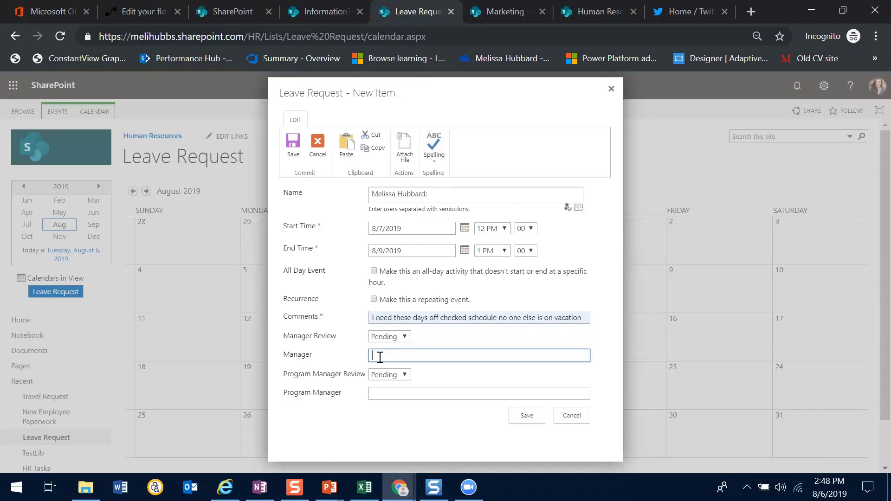
pyautogui.click(528, 417)
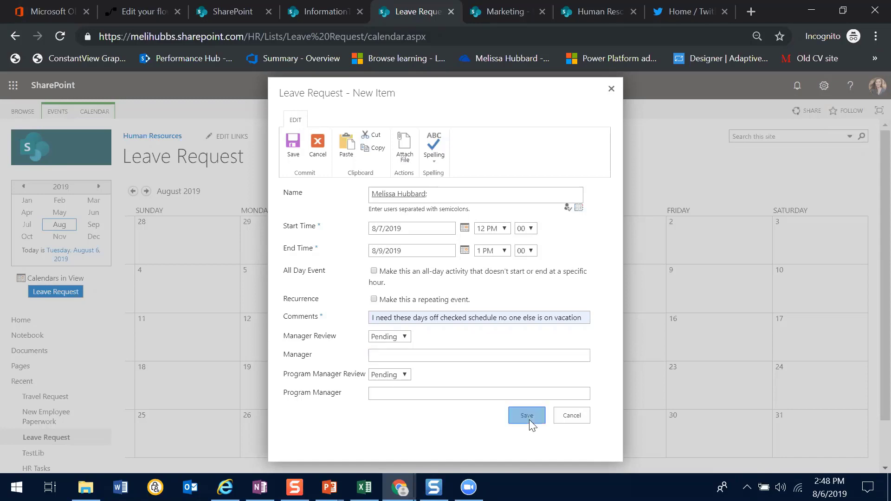
pyautogui.click(528, 417)
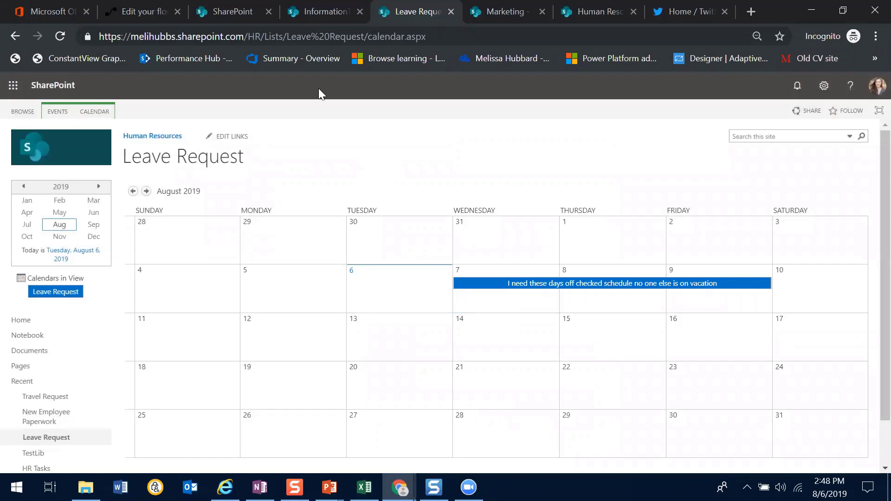
# Return to the flow in Microsoft Flow, leave its editor without saving, and examine the Runs list on its details page
pyautogui.click(142, 12)
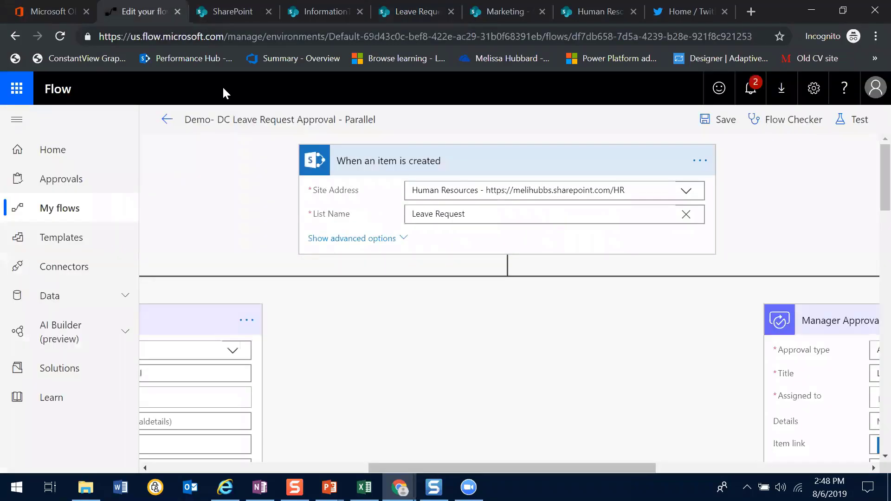
pyautogui.click(166, 120)
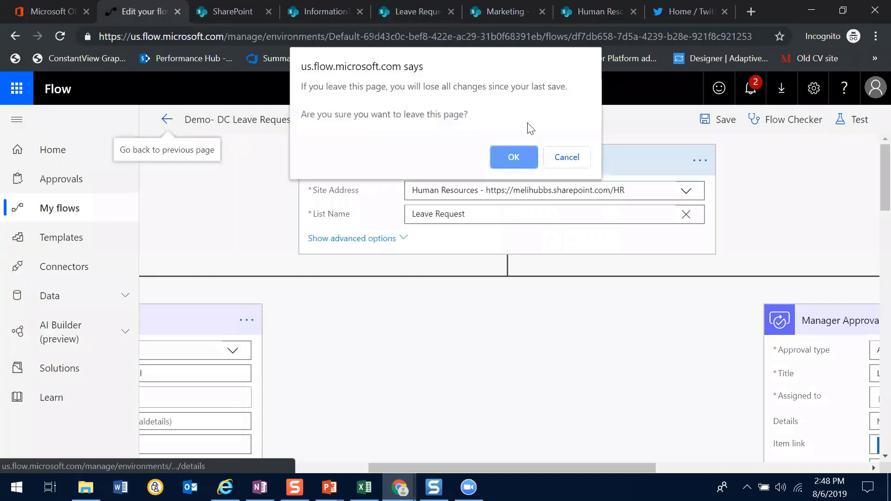
pyautogui.click(514, 166)
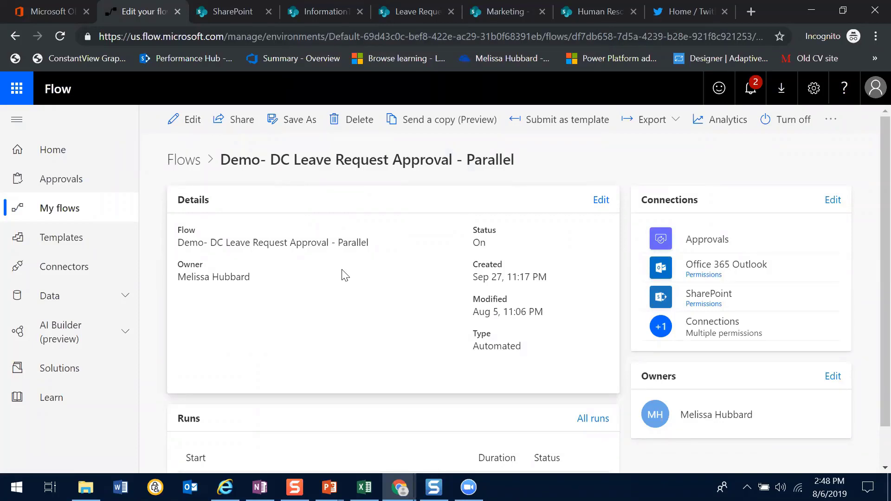
pyautogui.scroll(-1, 871, 278)
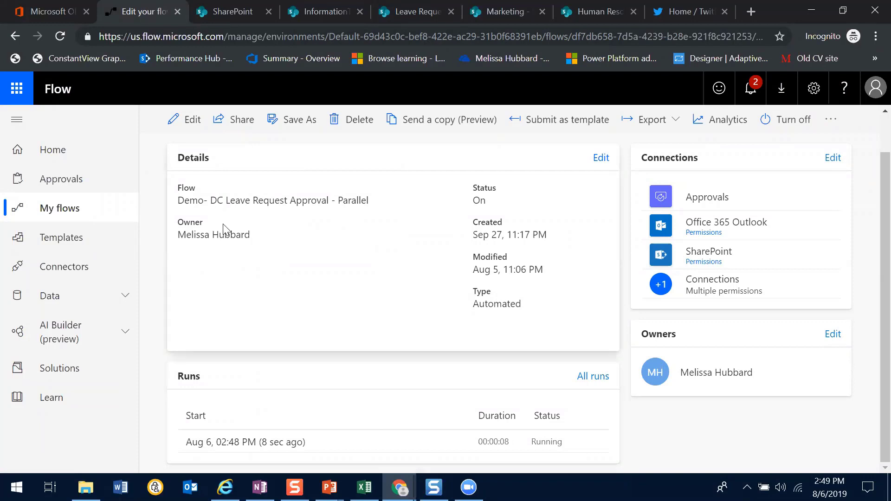
# Open the received "Leave Request Needs Program Manager Approval" request from the approvals list and choose Approve as the response
pyautogui.click(65, 181)
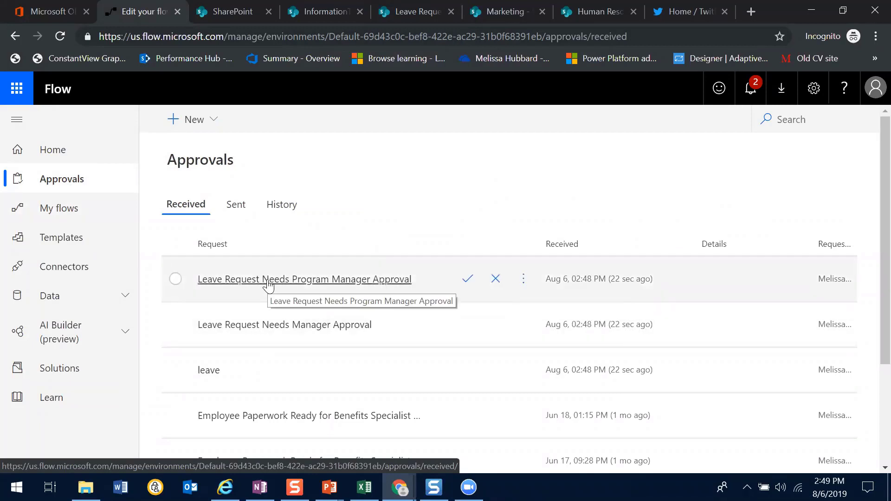
pyautogui.click(268, 285)
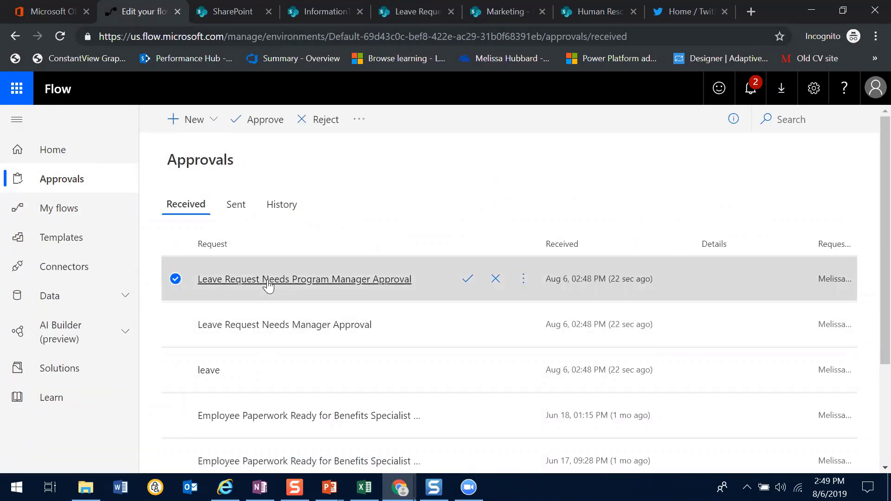
pyautogui.click(269, 285)
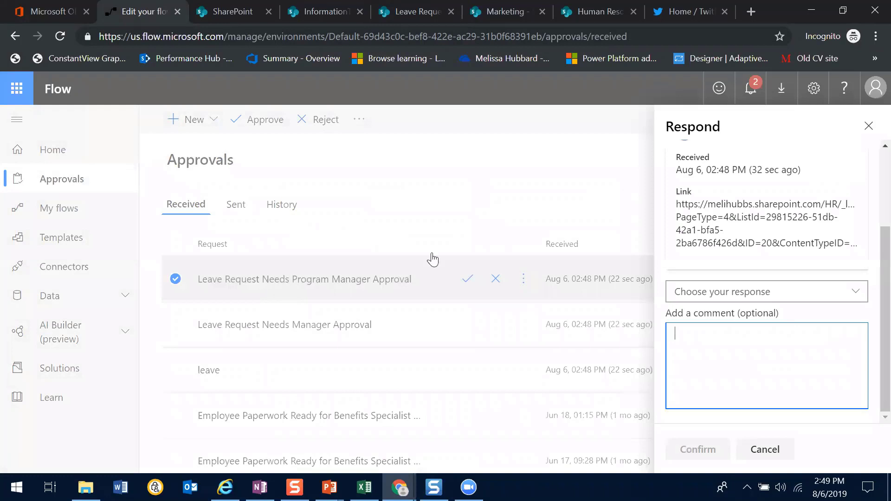
pyautogui.click(784, 301)
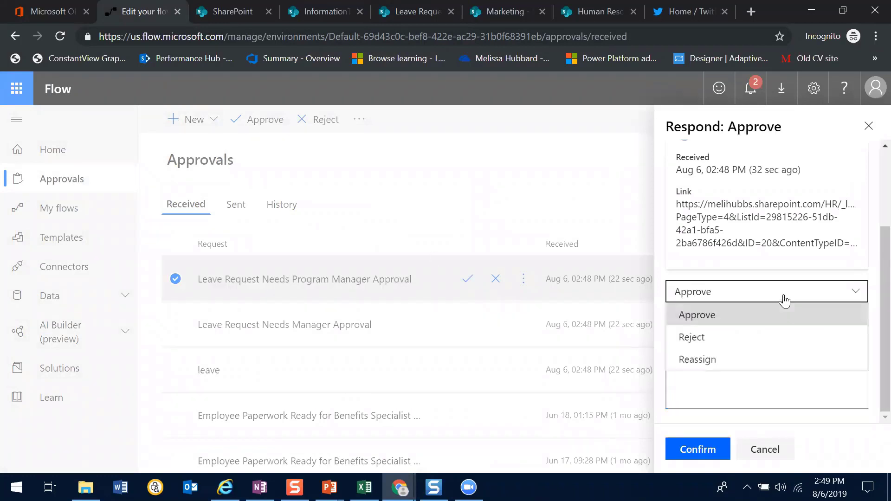
pyautogui.click(784, 301)
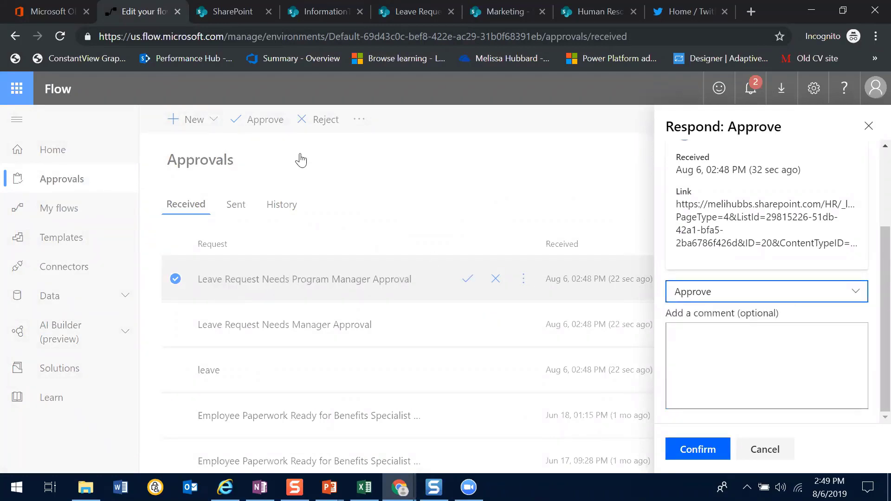
# Switch to Outlook from the Office 365 home page, open the program manager approval email, and dismiss the welcome overlay and the pop-out window
pyautogui.click(53, 13)
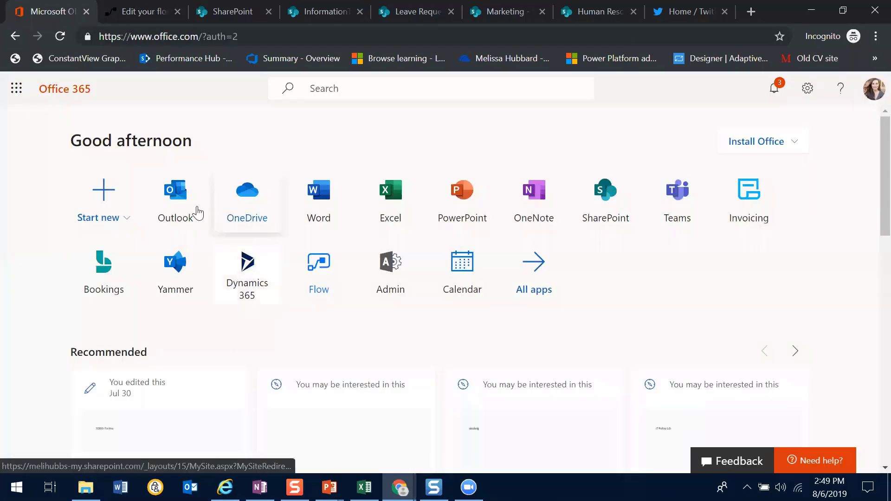
pyautogui.click(184, 205)
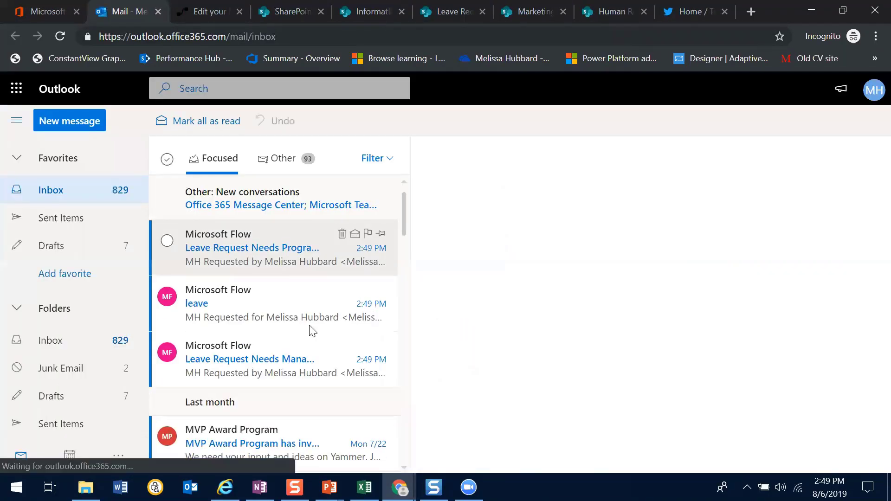
pyautogui.click(243, 248)
pyautogui.doubleClick(242, 248)
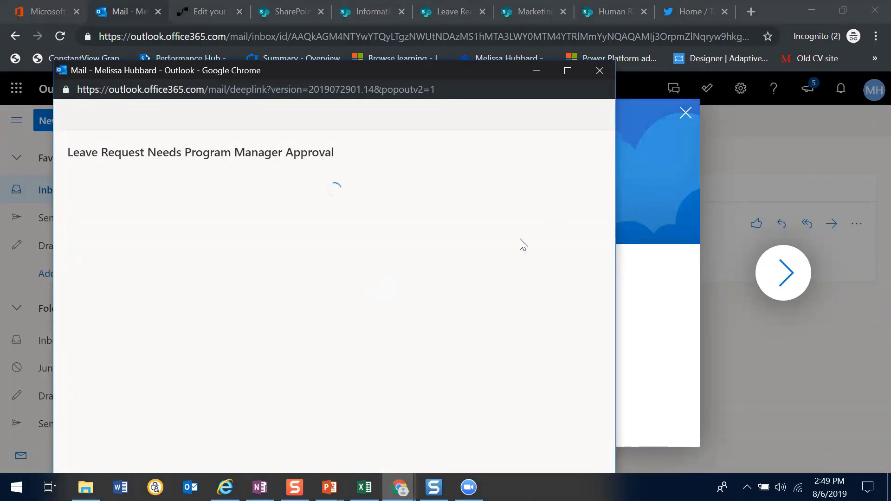
pyautogui.click(685, 115)
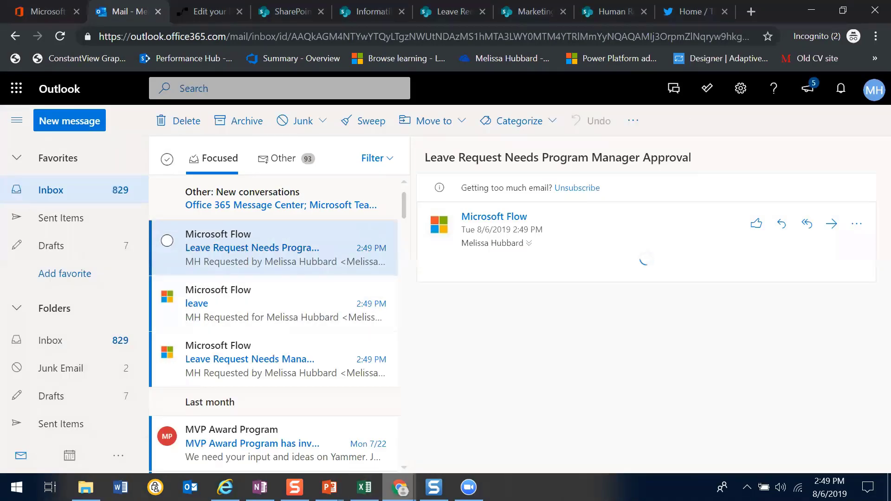
pyautogui.click(399, 487)
pyautogui.click(528, 413)
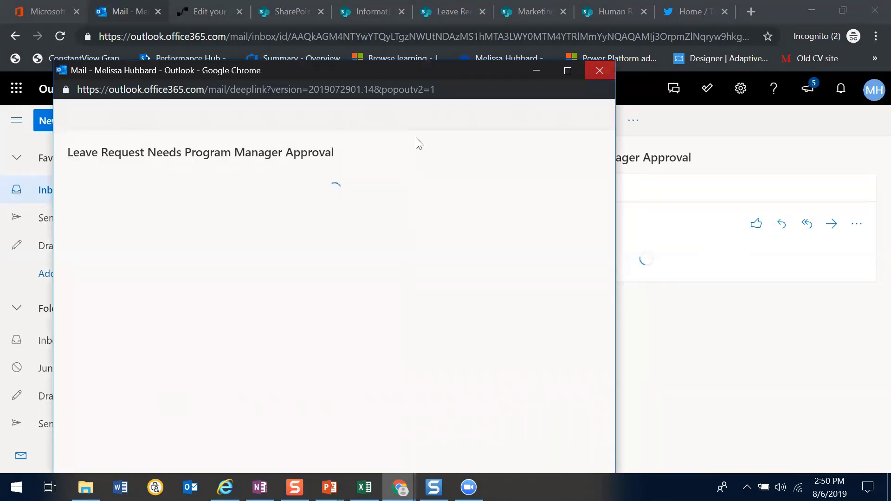
pyautogui.click(599, 74)
pyautogui.doubleClick(234, 262)
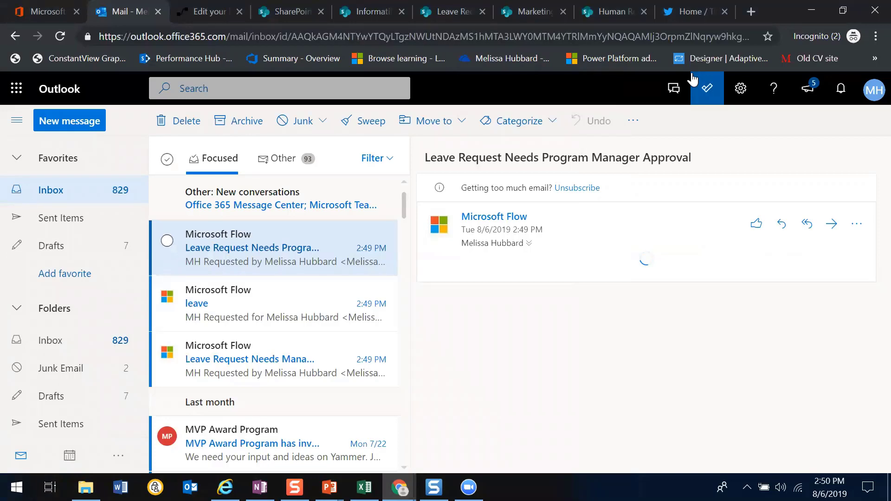
# Return to Microsoft Flow, add the comment "Approve have fun" to the program manager approval, and confirm the Approve response
pyautogui.click(176, 15)
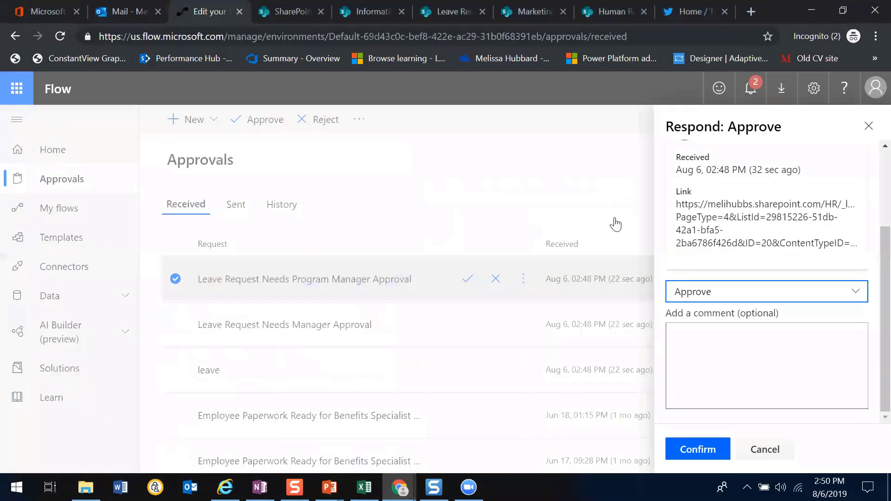
pyautogui.click(707, 334)
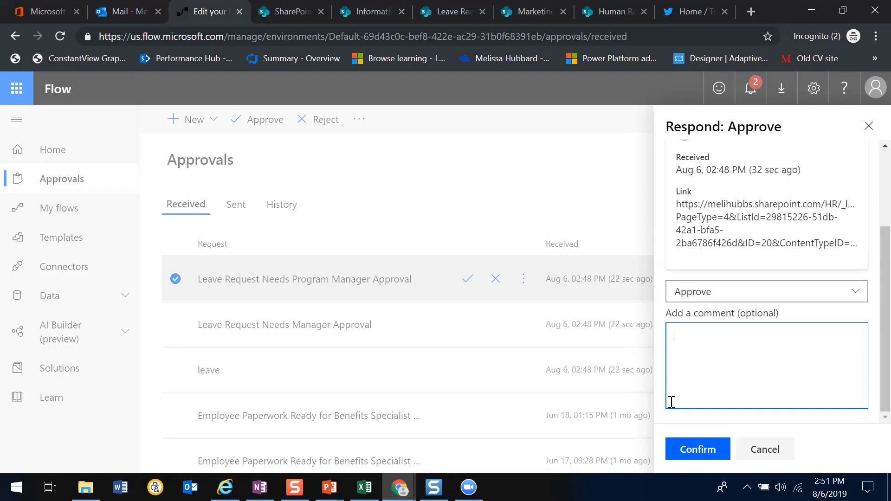
pyautogui.write('C')
pyautogui.write('Approve')
pyautogui.write(' have fun')
pyautogui.click(691, 452)
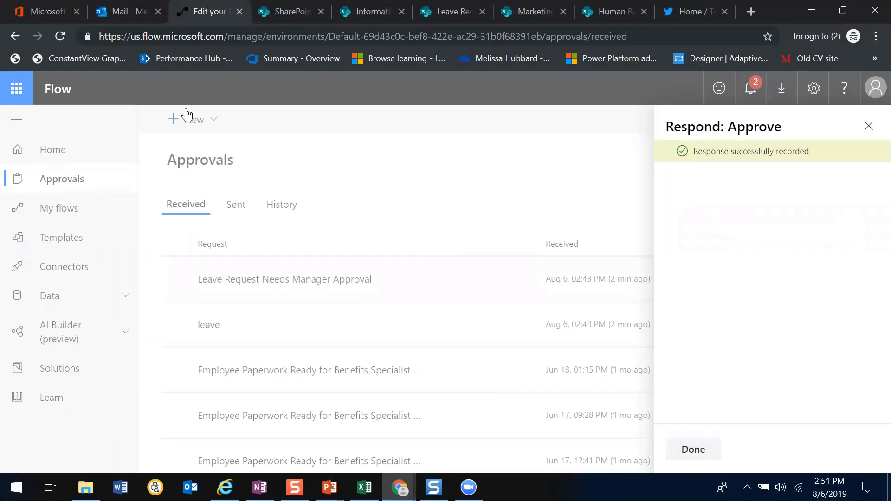
# Switch to Outlook and examine the Approve and Reject options in the program manager approval email, without submitting a response
pyautogui.click(116, 12)
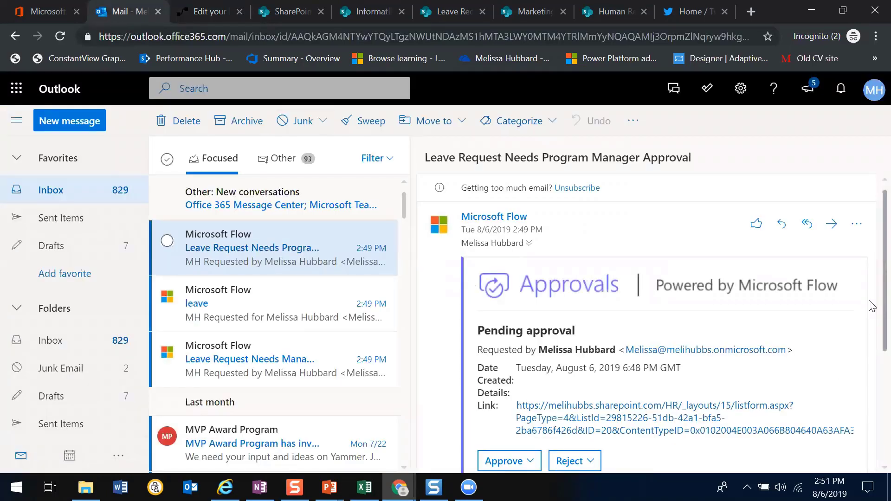
pyautogui.scroll(-2, 871, 334)
pyautogui.scroll(-3, 872, 345)
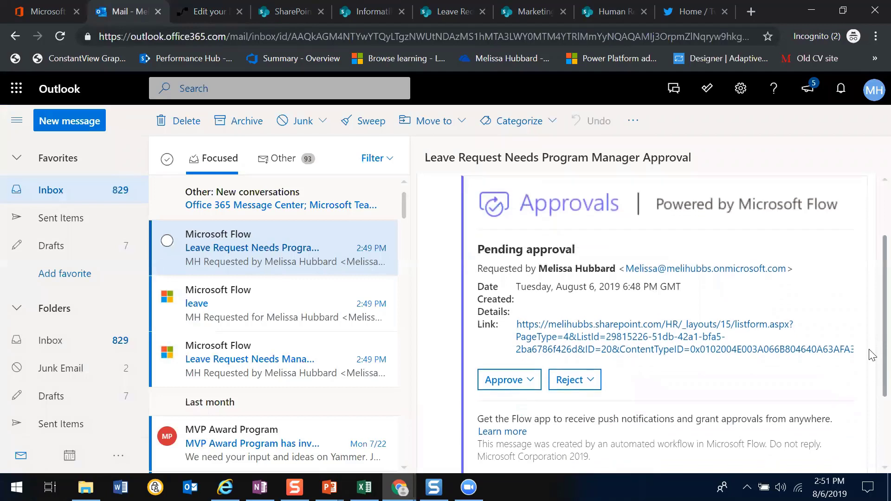
pyautogui.click(528, 372)
pyautogui.click(594, 383)
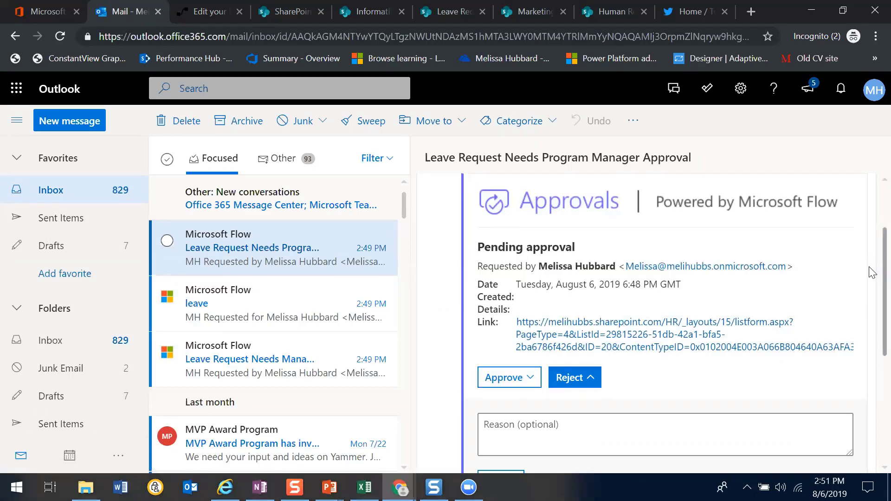
pyautogui.scroll(-5, 872, 431)
pyautogui.scroll(5, 872, 432)
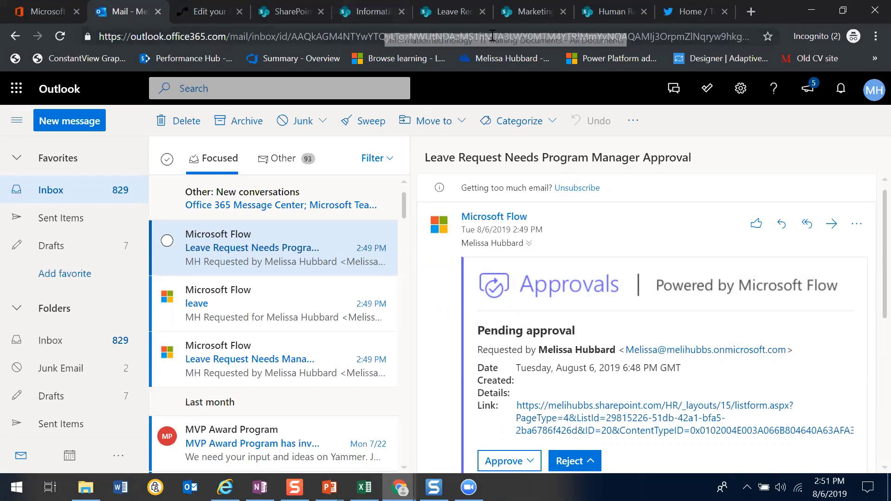
# Switch to the leave request item in SharePoint, check its manager and program manager review fields, and close it
pyautogui.click(609, 12)
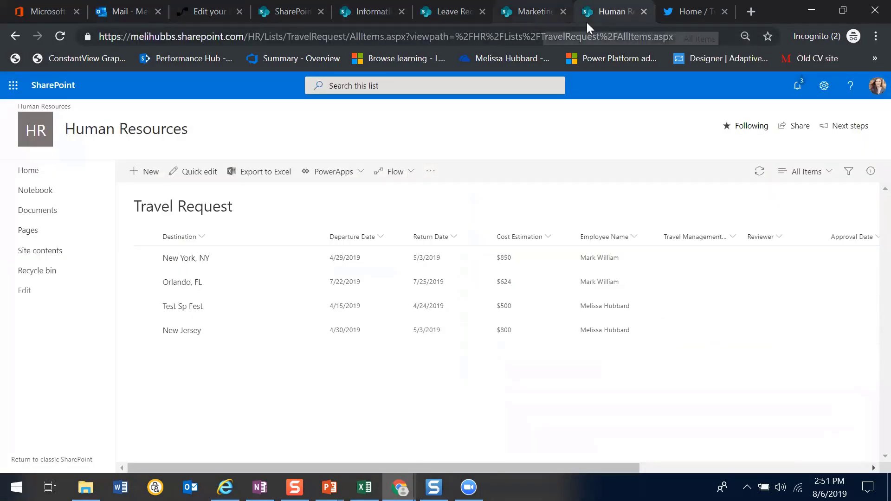
pyautogui.click(457, 18)
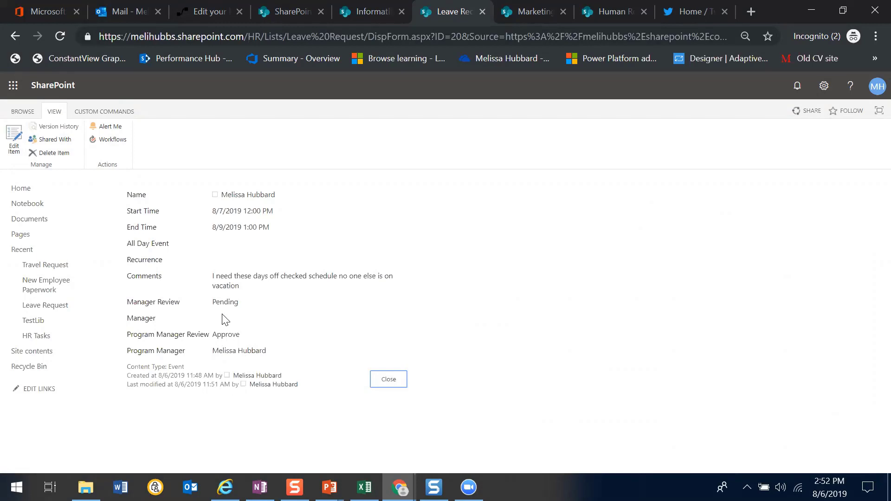
pyautogui.click(392, 379)
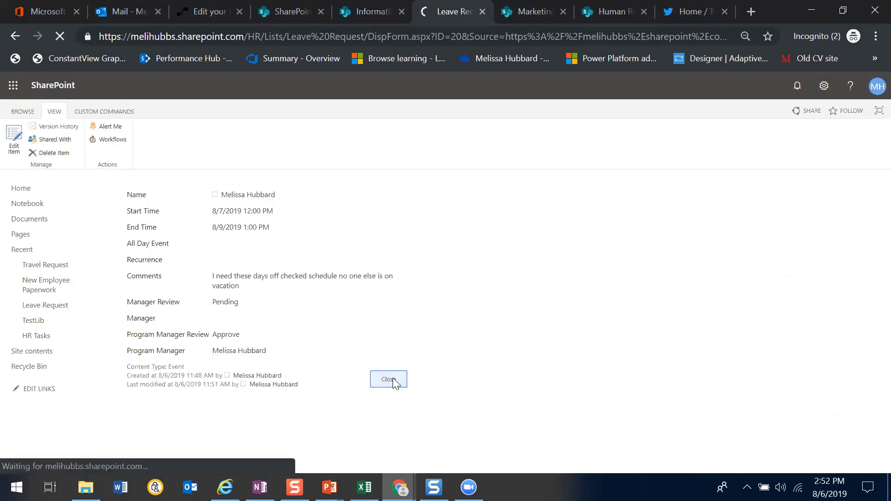
# Return to Microsoft Flow, close the approval response pane, and open the "Social Media Message Approval- Consecutive" flow for editing
pyautogui.click(200, 16)
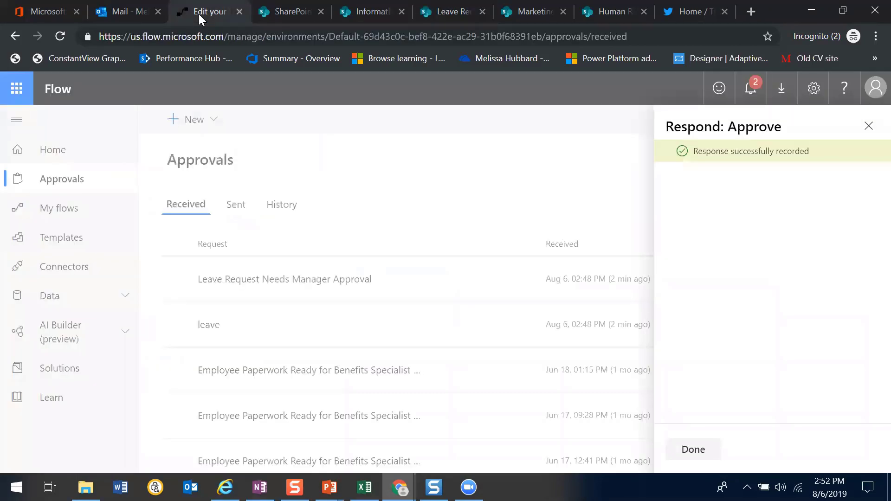
pyautogui.click(869, 127)
pyautogui.click(54, 217)
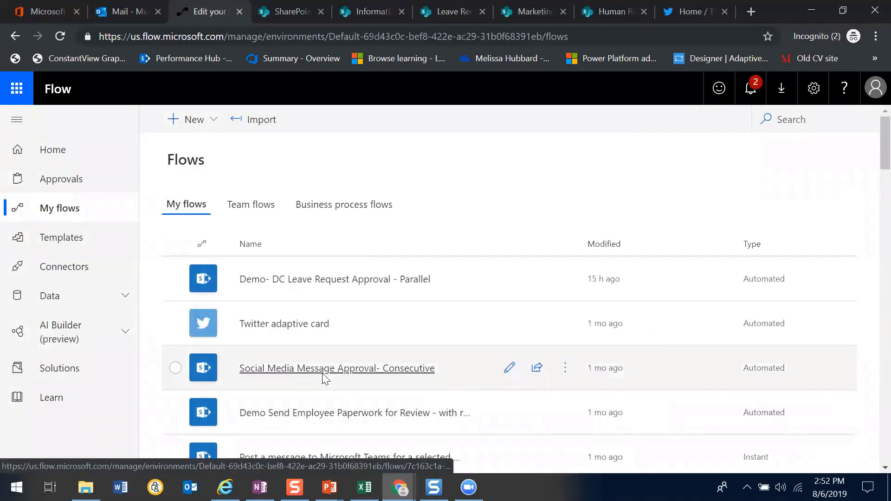
pyautogui.click(325, 370)
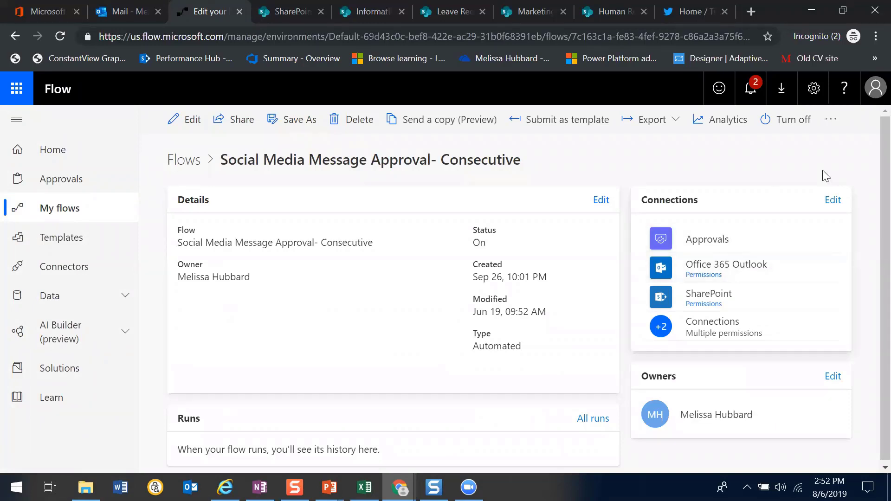
pyautogui.click(180, 120)
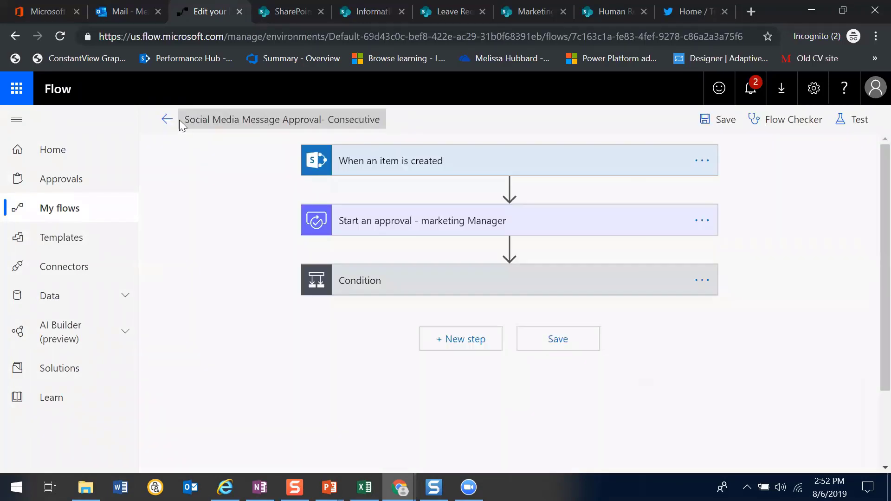
# Expand the "When an item is created" trigger and the marketing manager approval action to examine their settings
pyautogui.click(478, 170)
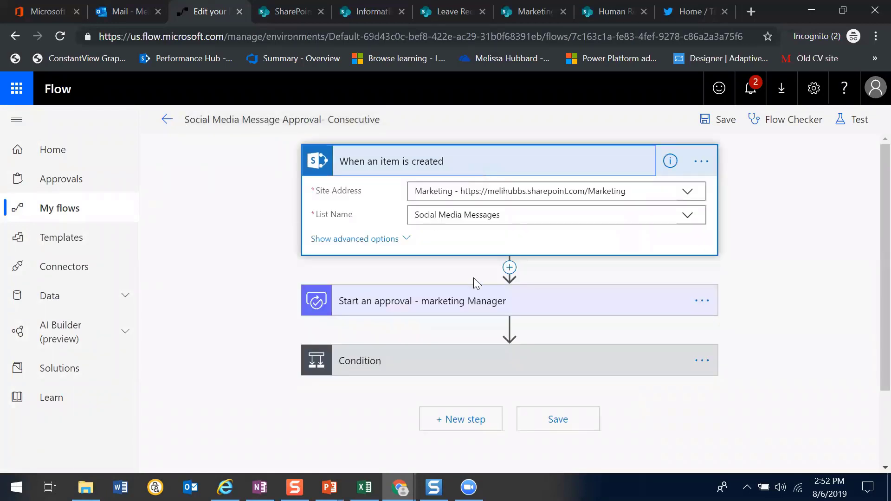
pyautogui.click(458, 305)
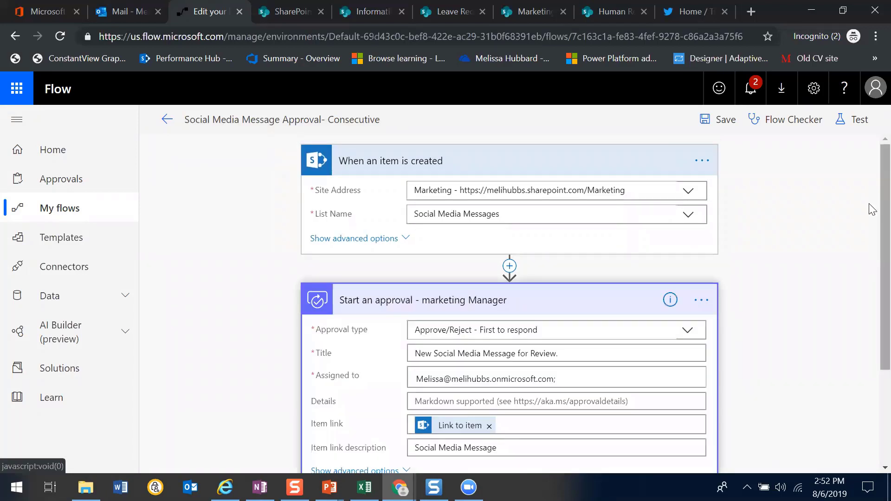
pyautogui.scroll(-3, 873, 209)
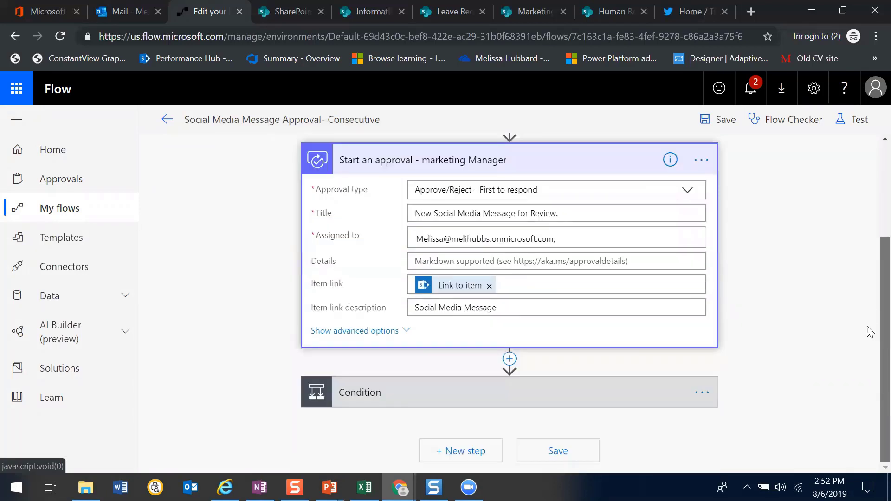
# Expand the Condition after the marketing manager approval and examine the actions in its If yes and If no branches
pyautogui.click(489, 411)
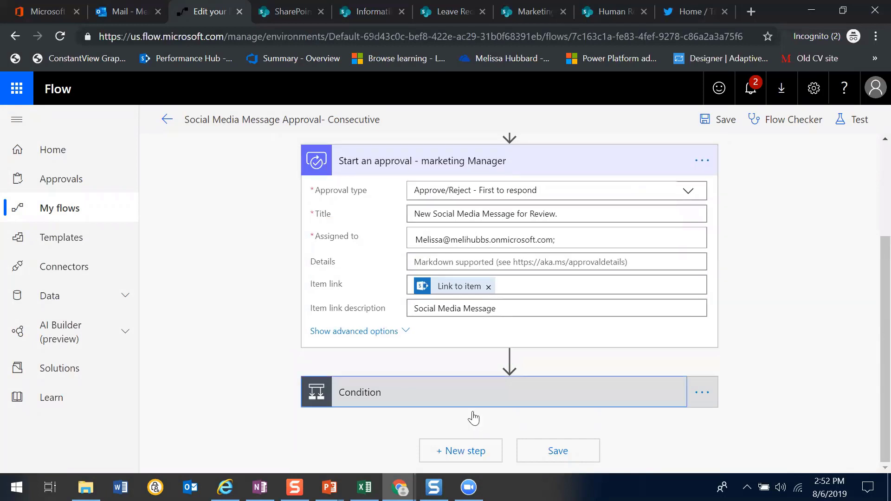
pyautogui.click(474, 402)
pyautogui.scroll(-2, 872, 285)
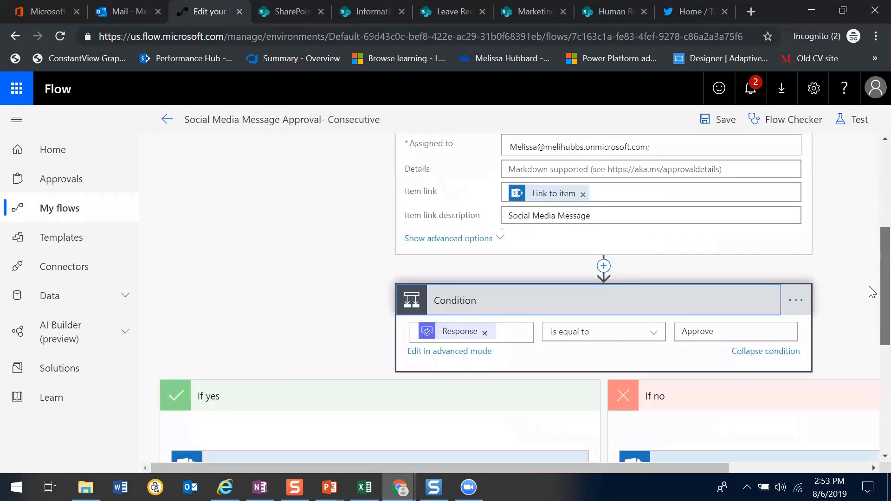
pyautogui.scroll(-4, 872, 285)
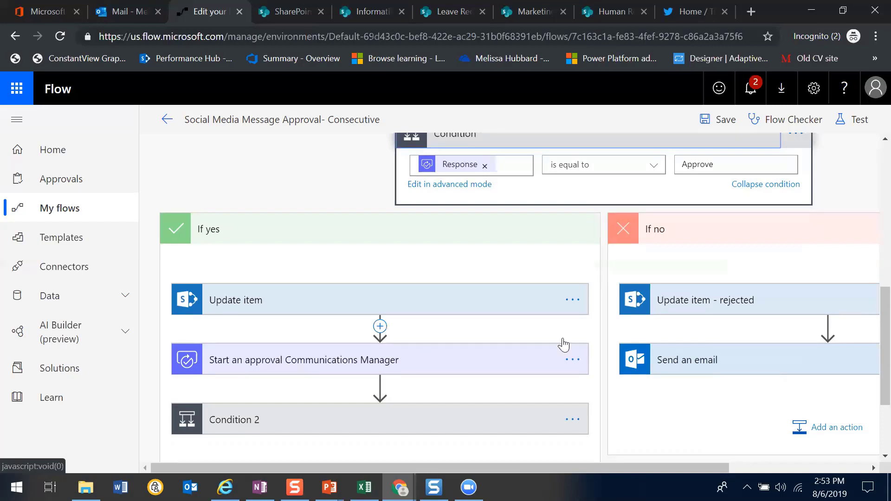
pyautogui.scroll(-1, 871, 311)
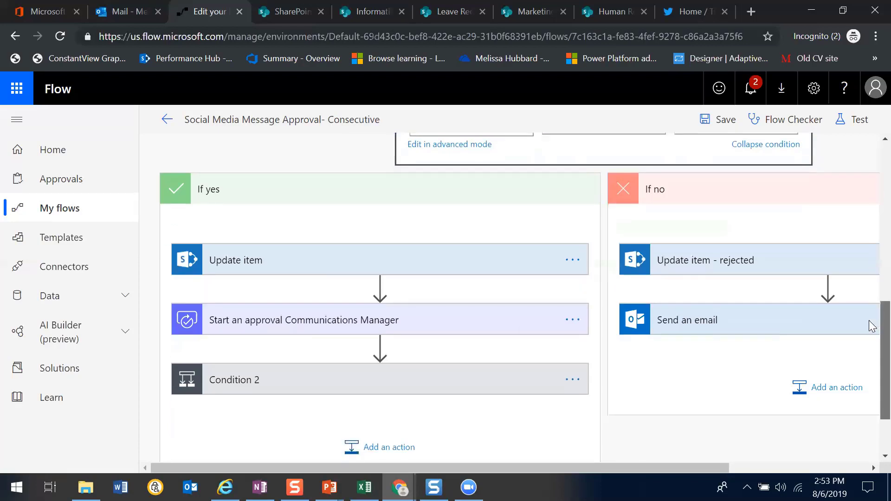
# Expand Condition 2 after the communications manager approval, then examine its branches and the settings of Update item 4 under If no
pyautogui.click(357, 382)
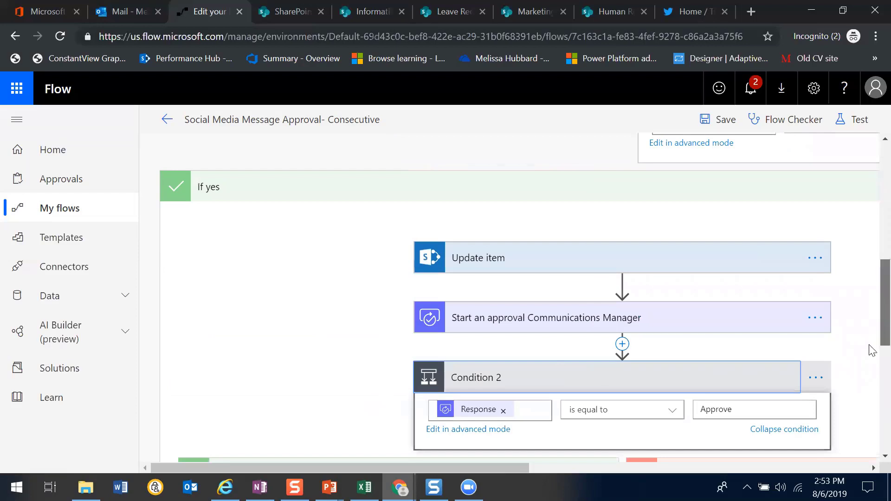
pyautogui.scroll(-6, 871, 309)
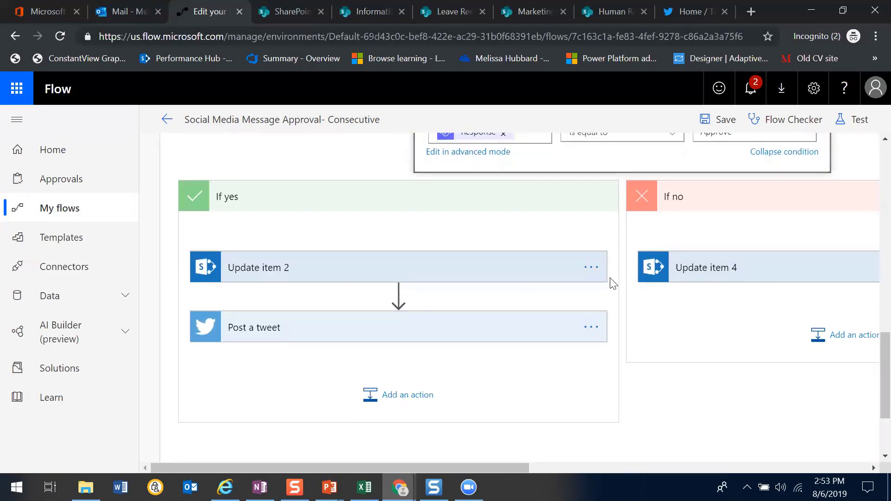
pyautogui.click(719, 273)
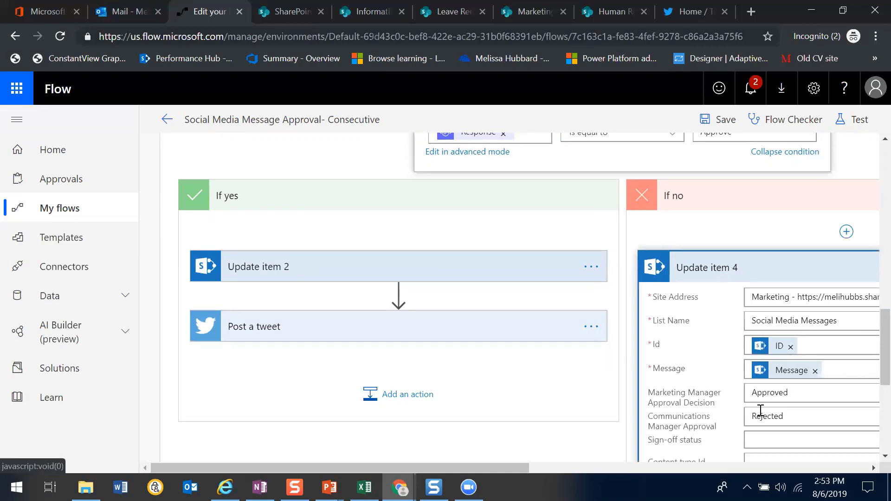
# Expand the Post a tweet action under If yes to examine its tweet text, and return to the flow's trigger
pyautogui.click(367, 325)
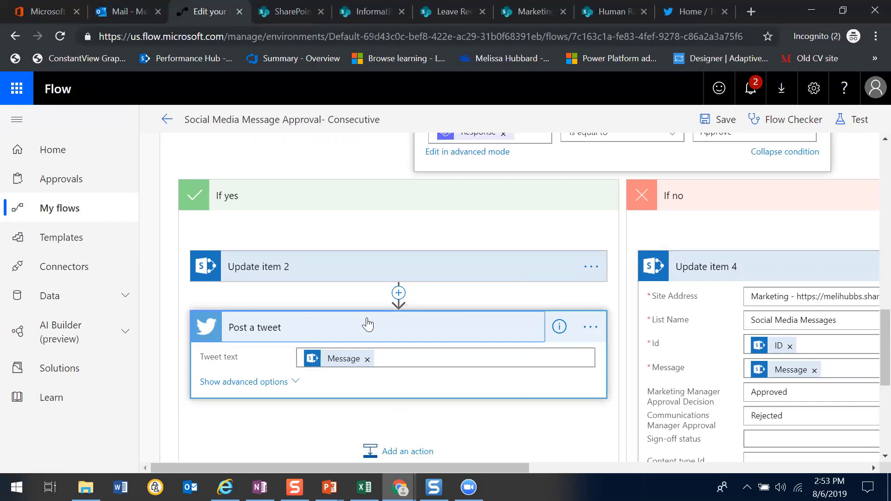
pyautogui.moveTo(876, 374); pyautogui.dragTo(870, 185)
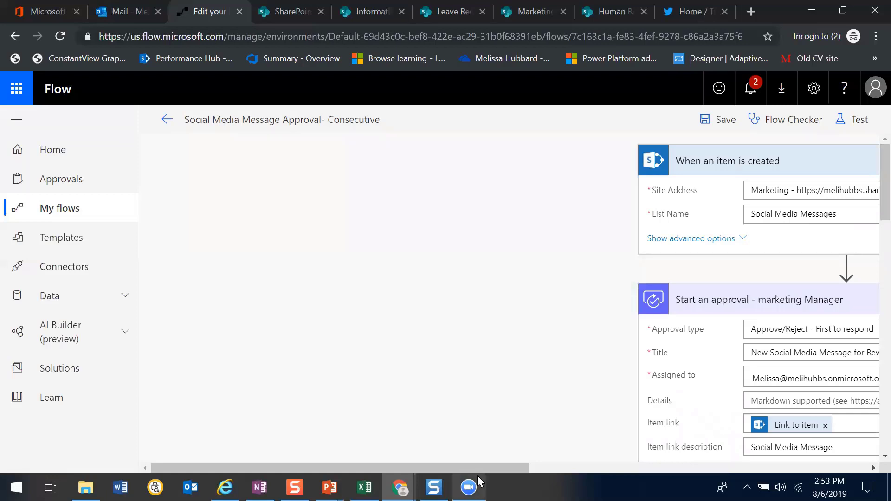
pyautogui.moveTo(477, 470); pyautogui.dragTo(677, 469)
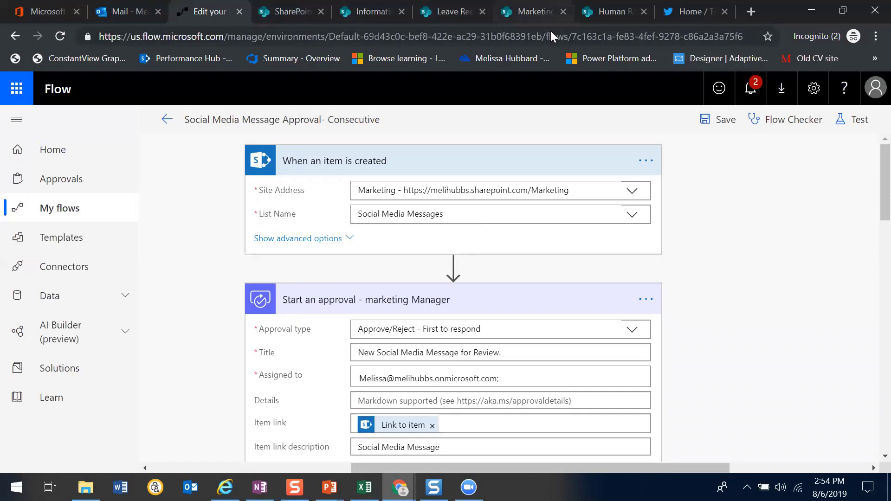
# Switch to the Social Media Messages list on the Marketing SharePoint site and review its messages and approval decisions
pyautogui.click(610, 22)
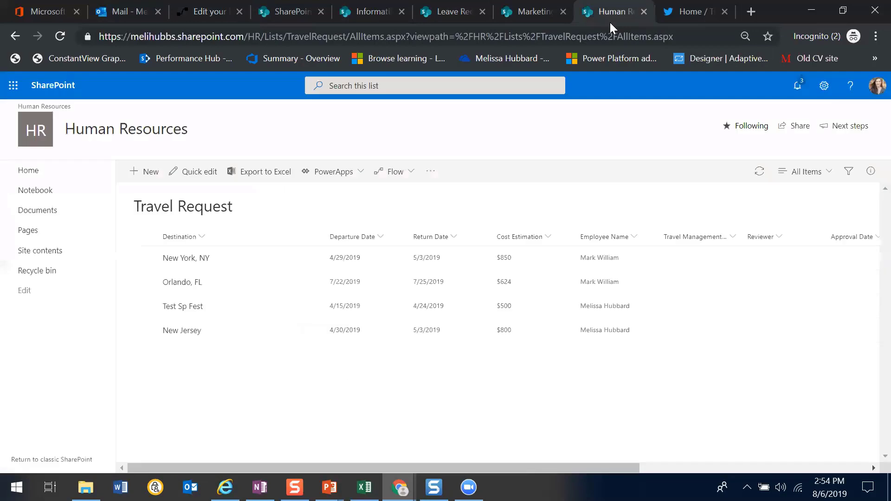
pyautogui.hotkey('ctrl', 'shift', 'Tab')
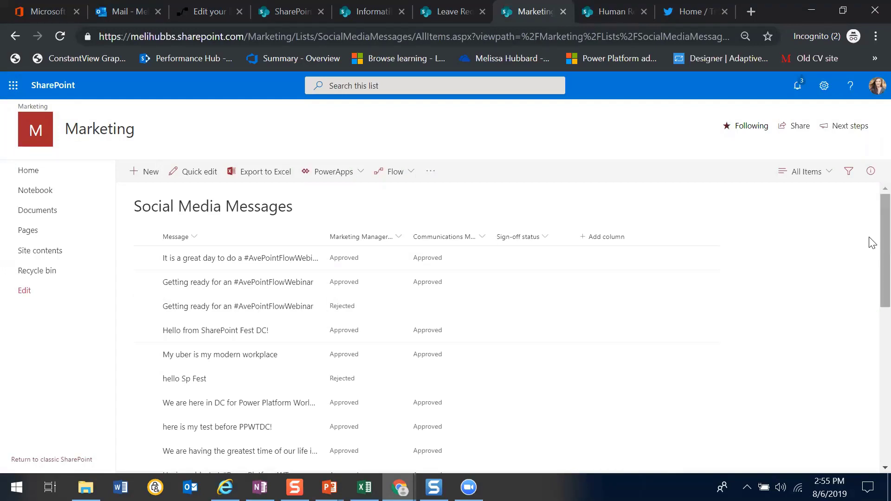
pyautogui.scroll(-2, 870, 260)
pyautogui.scroll(2, 872, 260)
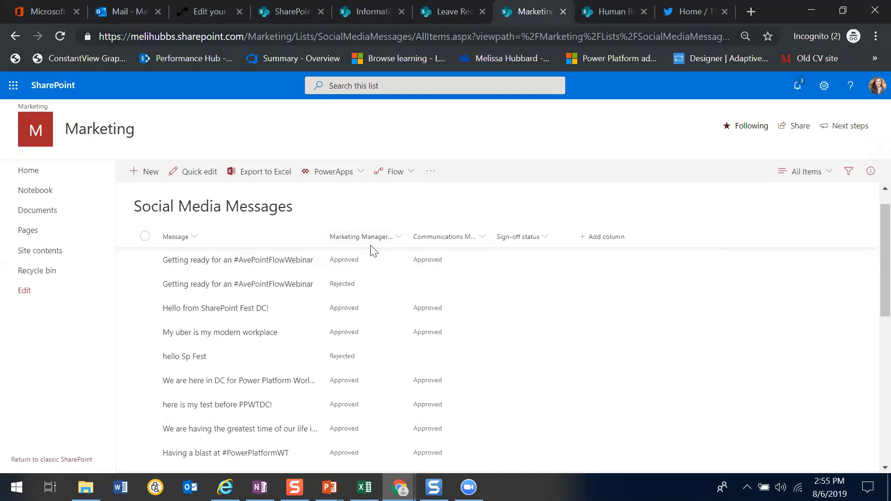
# Start a new Social Media Messages item with the message "Thank you for having me #UTSPUG #MUGUT"
pyautogui.click(145, 173)
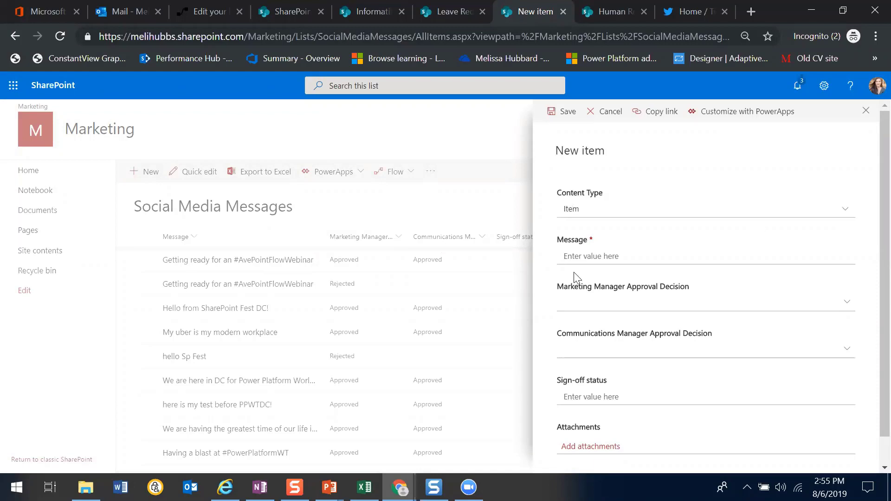
pyautogui.click(592, 258)
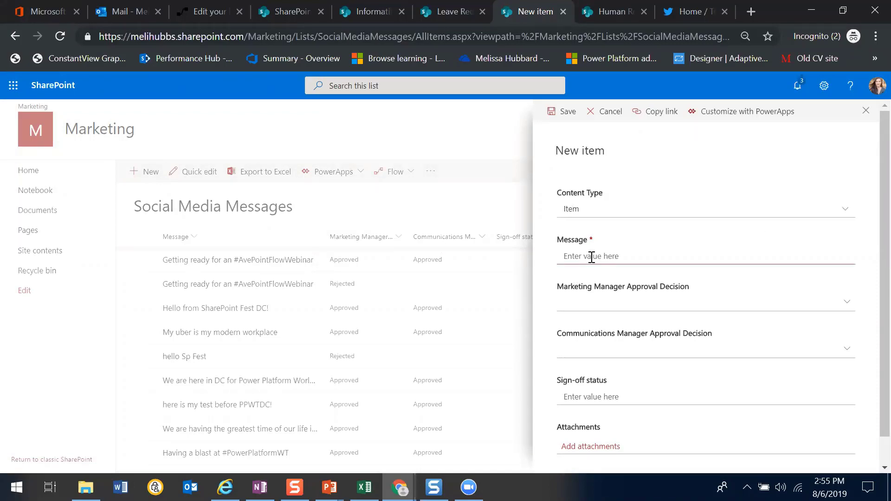
pyautogui.write('Thank you for h')
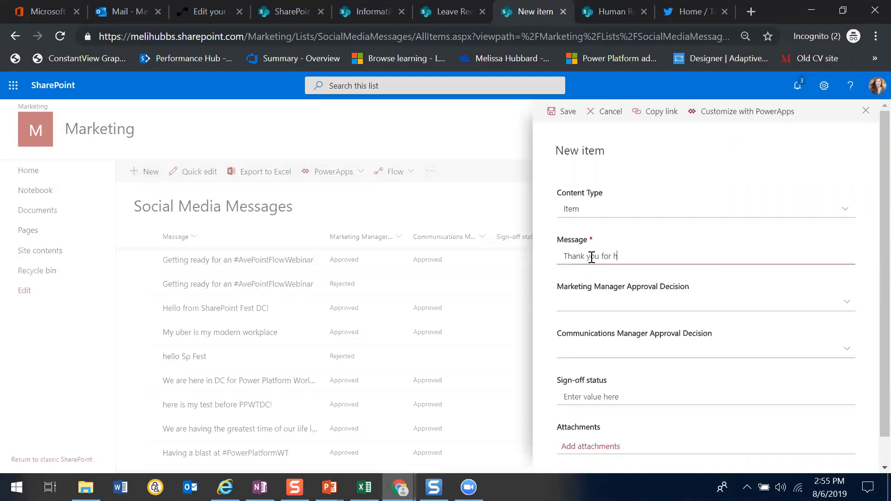
pyautogui.write('aving me #M')
pyautogui.press('BackSpace')
pyautogui.write('UTSPUG #MUGUT')
# Shorten the message to "Thank you for having me #MUGUT", save the new item, and dismiss the mail notification
pyautogui.click(685, 255)
pyautogui.press('BackSpace')
pyautogui.press('BackSpace')
pyautogui.press('BackSpace')
pyautogui.press('BackSpace')
pyautogui.press('BackSpace')
pyautogui.press('BackSpace')
pyautogui.press('BackSpace')
pyautogui.press('BackSpace')
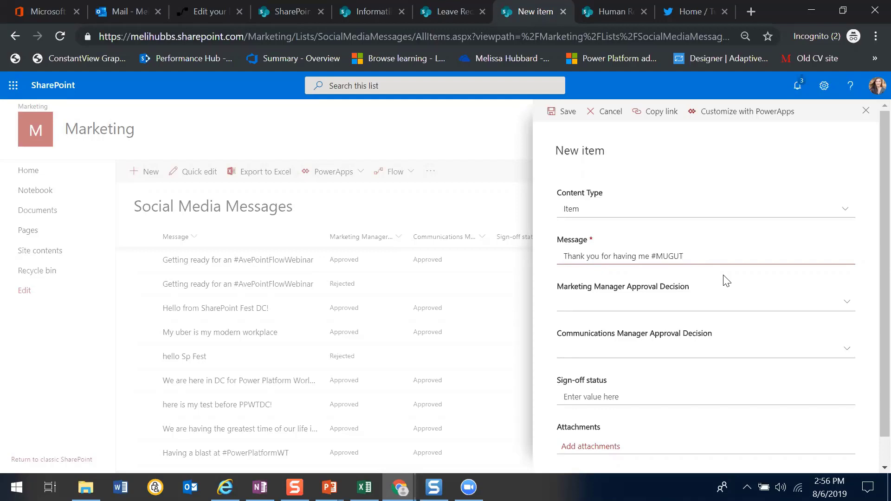
pyautogui.click(871, 386)
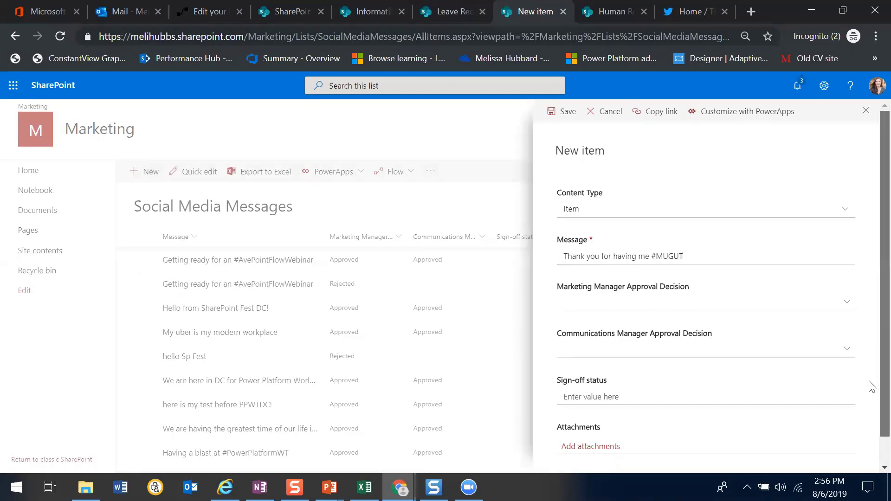
pyautogui.scroll(-2, 871, 386)
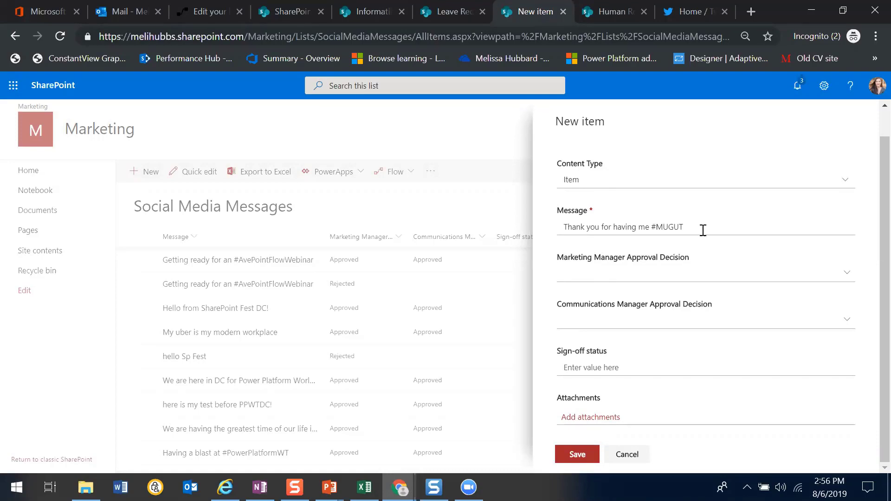
pyautogui.click(578, 455)
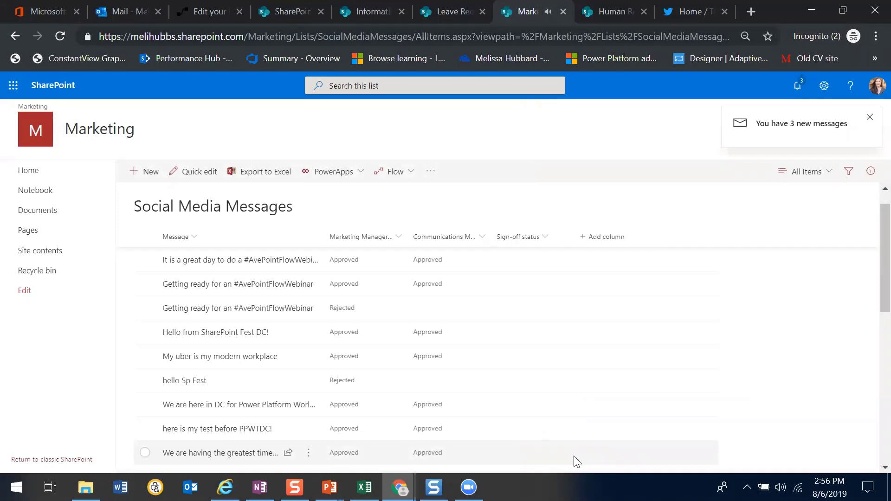
pyautogui.click(869, 118)
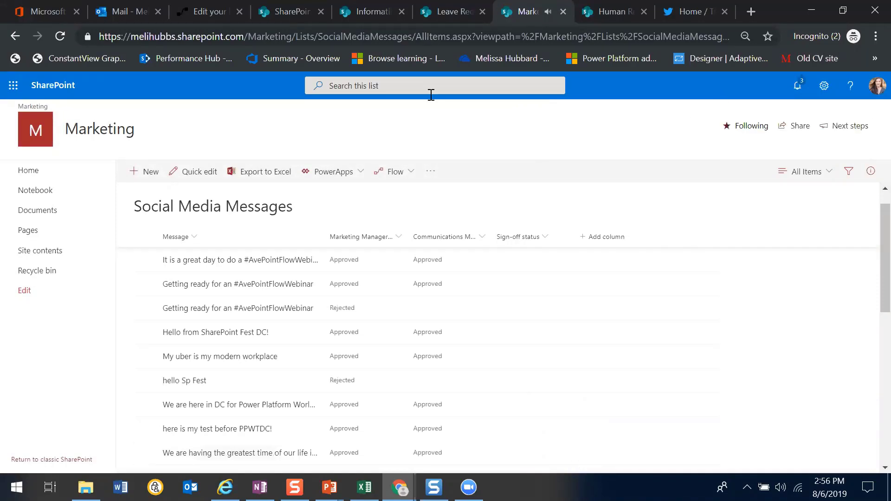
# Refresh the Outlook inbox to look for the approval e-mail, and open the received approvals in Microsoft Flow
pyautogui.click(112, 13)
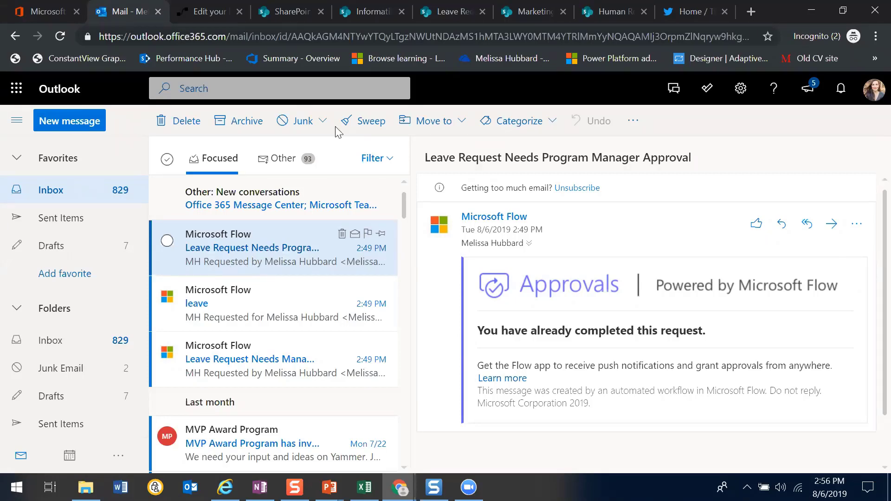
pyautogui.click(60, 36)
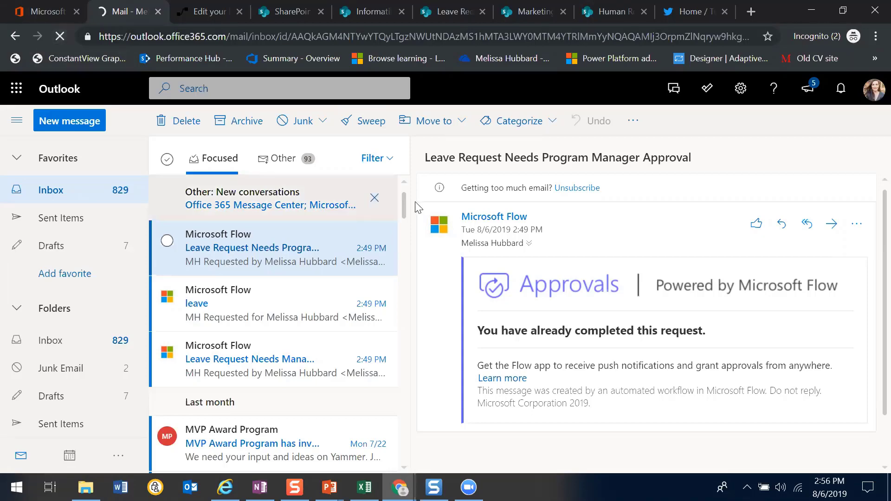
pyautogui.click(209, 14)
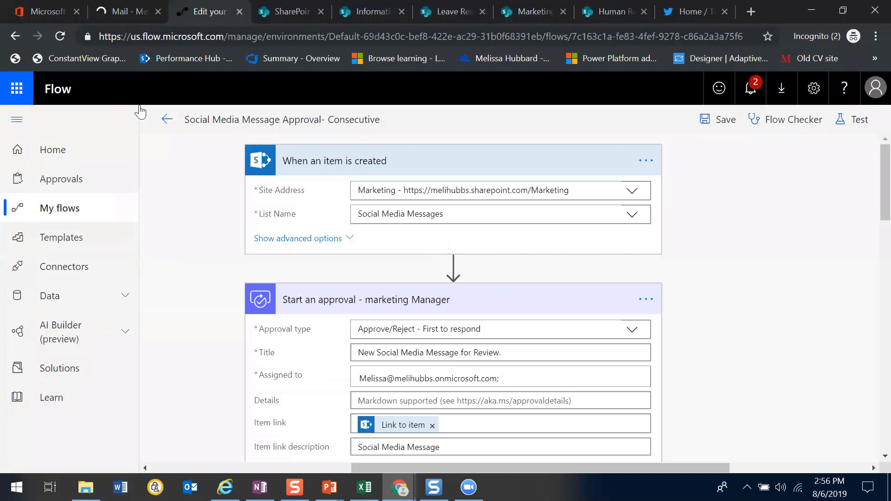
pyautogui.click(65, 181)
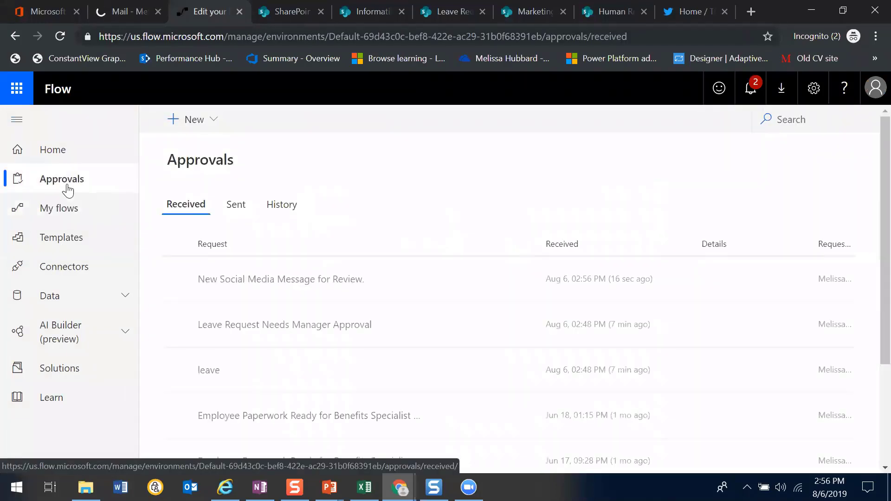
# Respond to the "New Social Media Message for Review." request with Approve, confirm it, and close the response pane
pyautogui.click(297, 288)
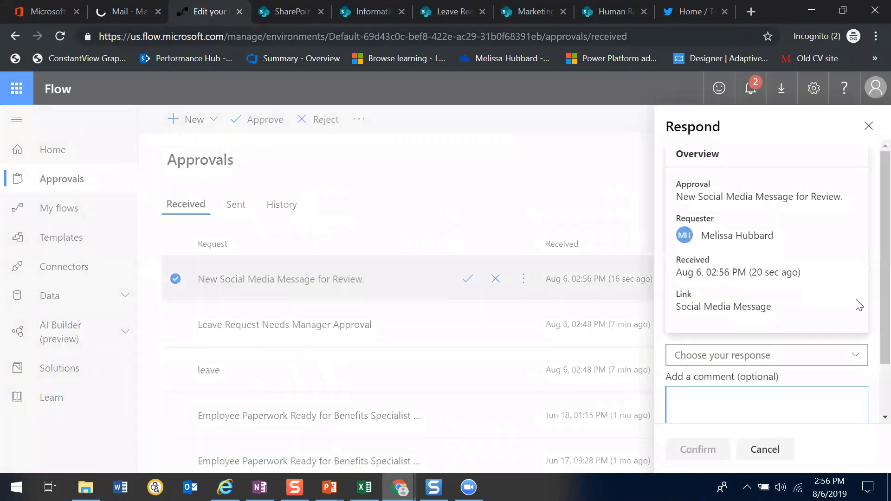
pyautogui.click(809, 361)
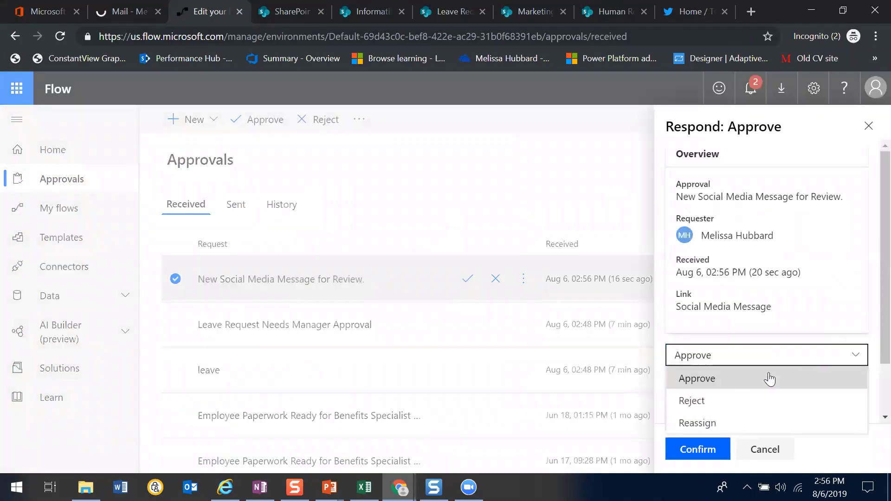
pyautogui.click(743, 377)
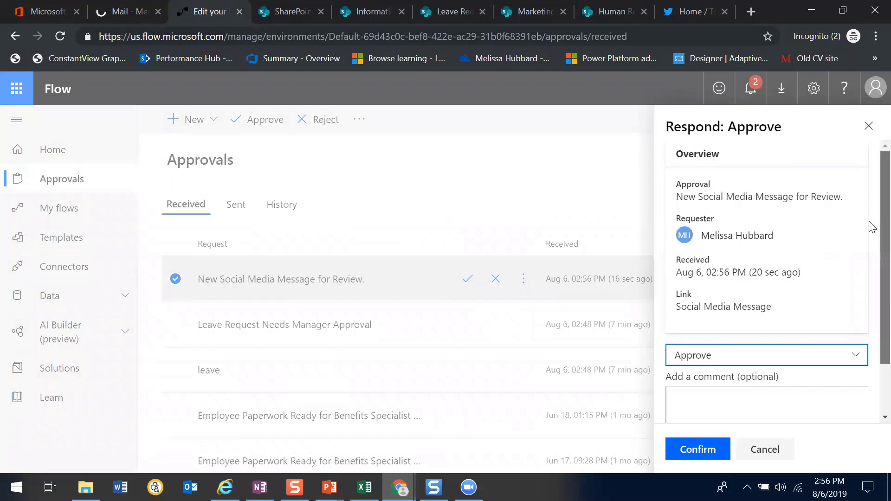
pyautogui.scroll(-2, 877, 301)
pyautogui.click(690, 455)
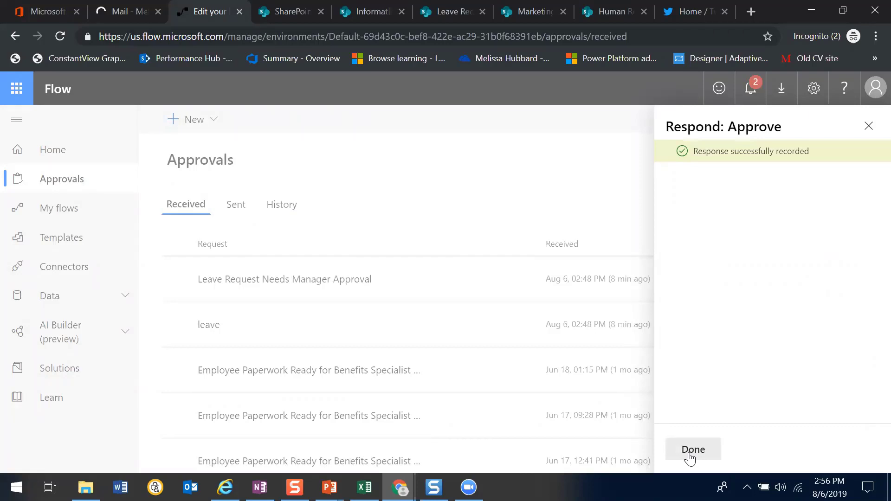
pyautogui.click(692, 450)
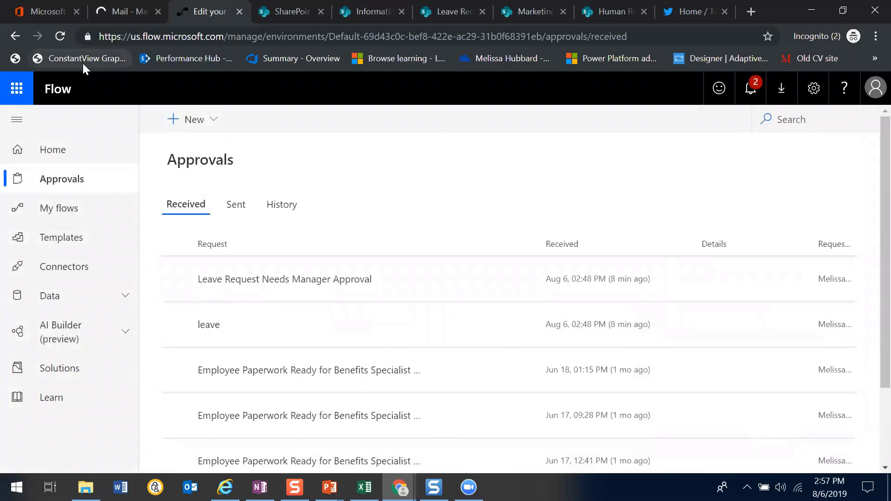
# Refresh the approvals to approve the second "New Social Media Message for Review." request, and check the Twitter home feed for the message
pyautogui.click(60, 37)
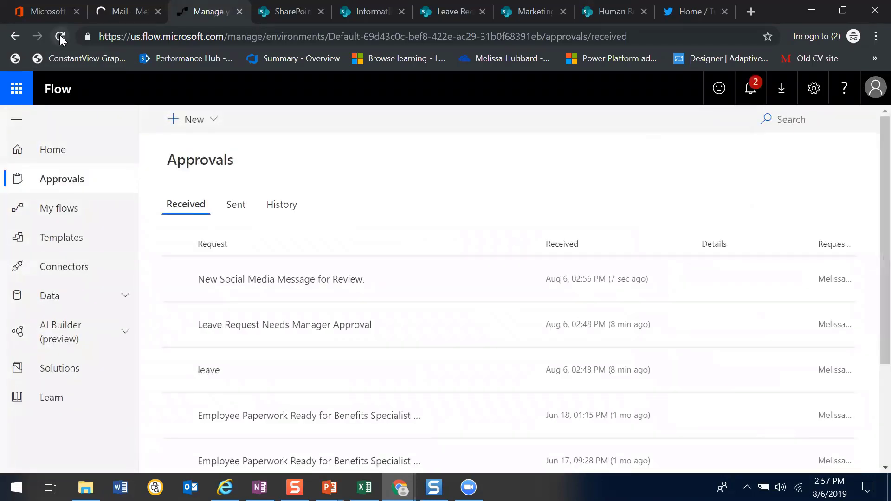
pyautogui.click(309, 283)
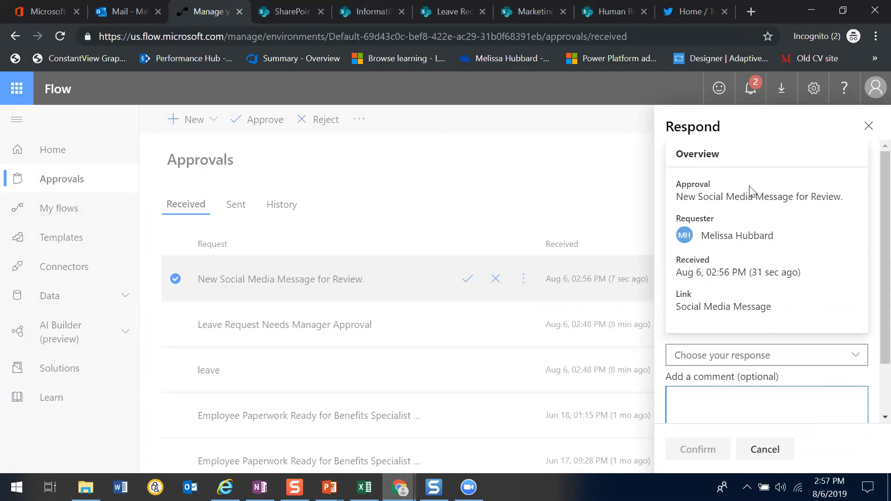
pyautogui.click(796, 356)
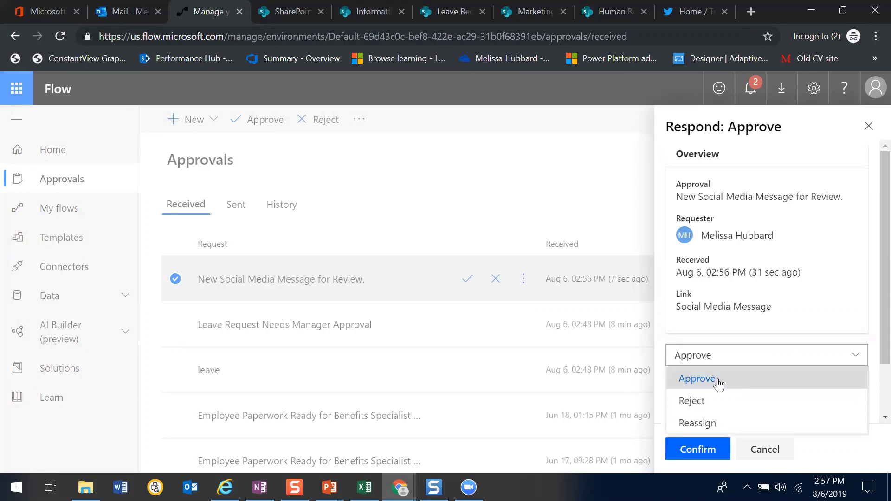
pyautogui.click(701, 380)
pyautogui.click(706, 450)
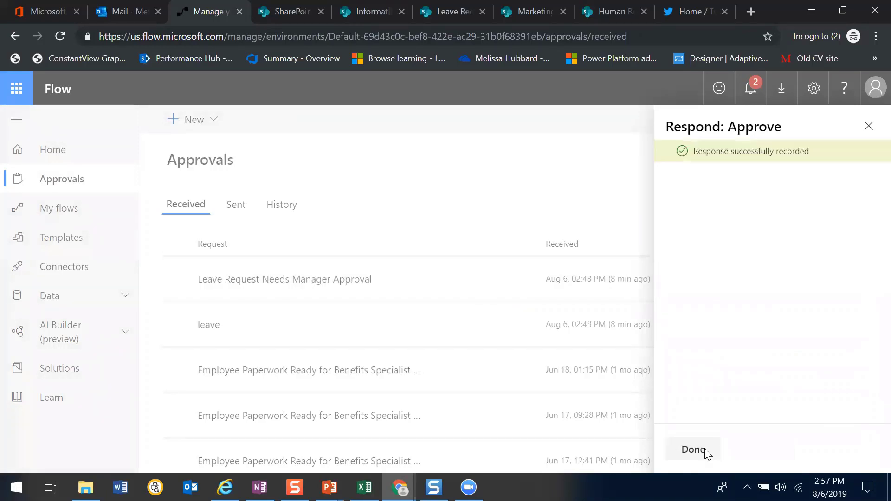
pyautogui.click(709, 18)
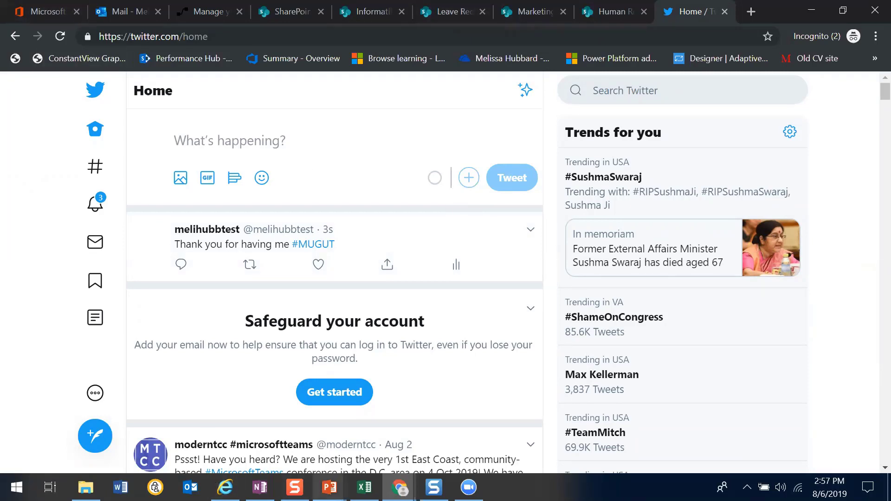
# Switch to the Microsoft Flow Approvals presentation in PowerPoint and start the slide show from the Limitations slide
pyautogui.click(275, 454)
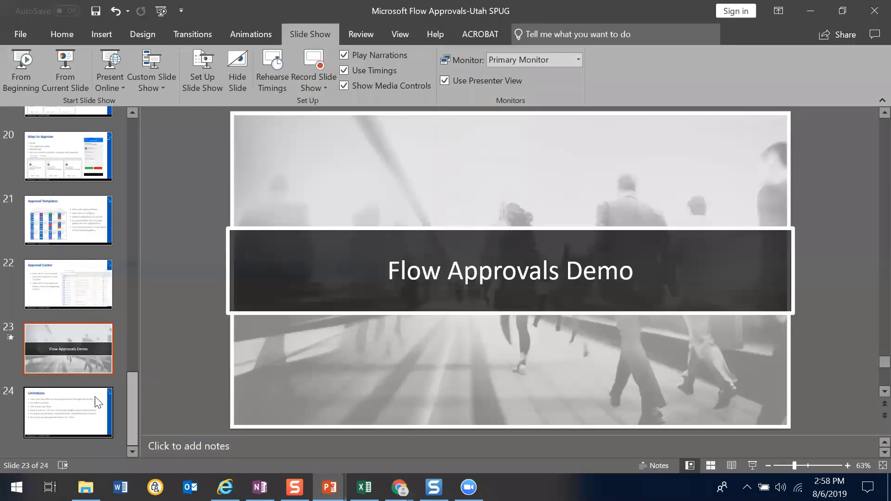
pyautogui.click(67, 429)
pyautogui.click(61, 70)
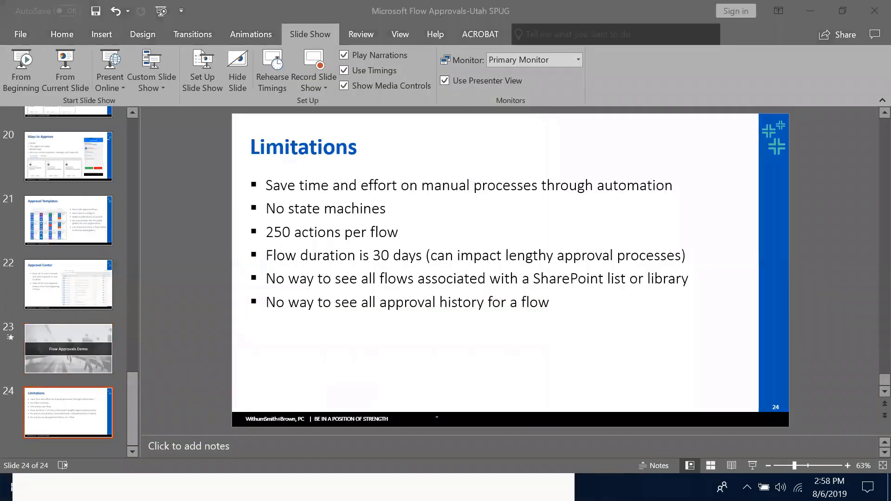